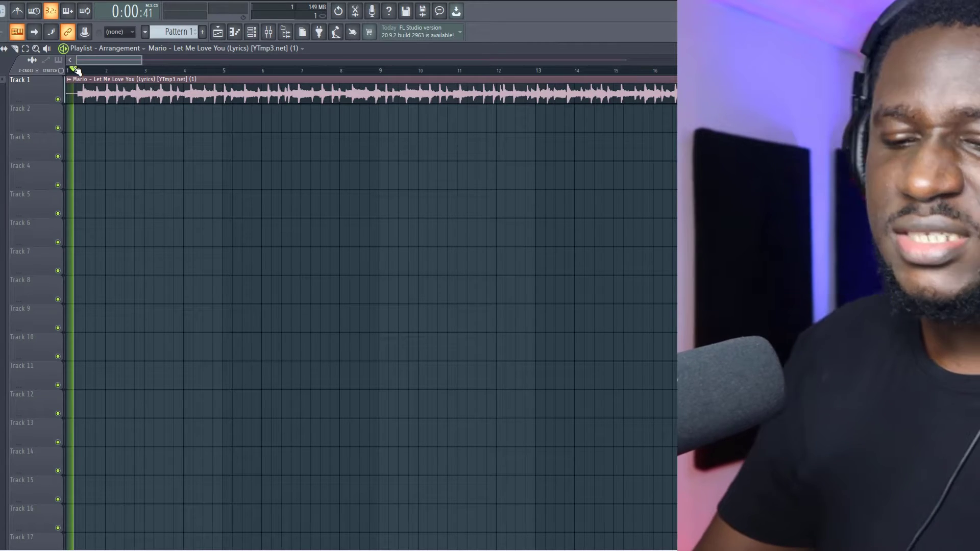
Play back the song clip on Track 1 from its start
scroll(76, 70, "up", 4)
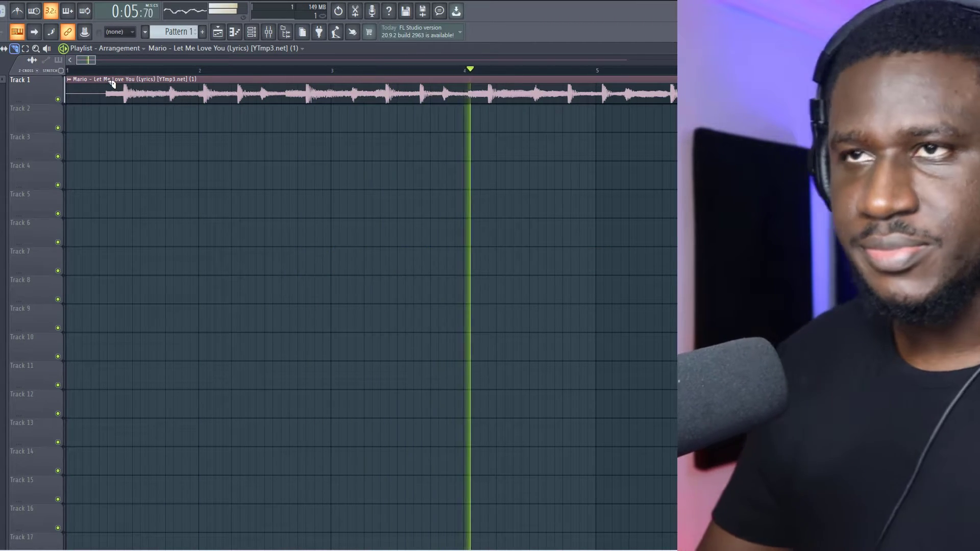
scroll(103, 75, "up", 2)
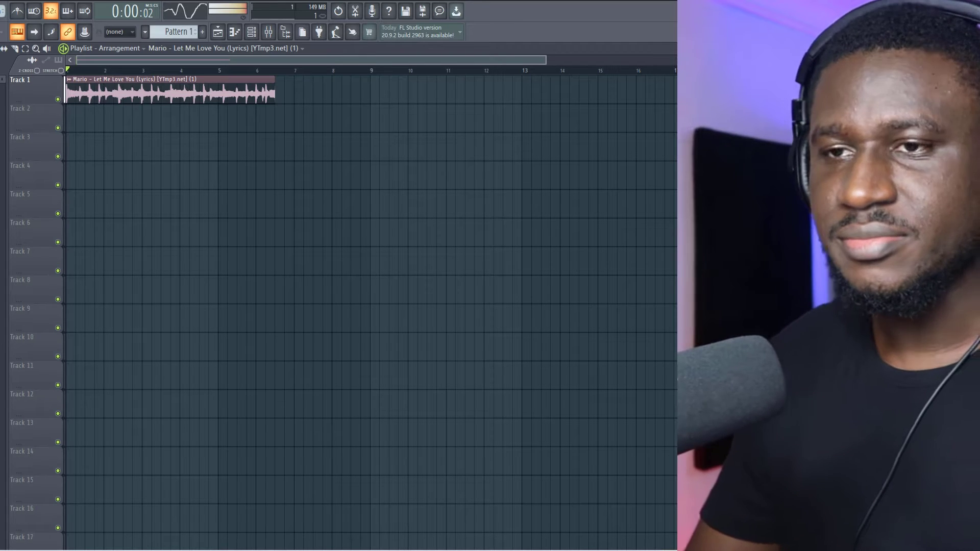
key("space")
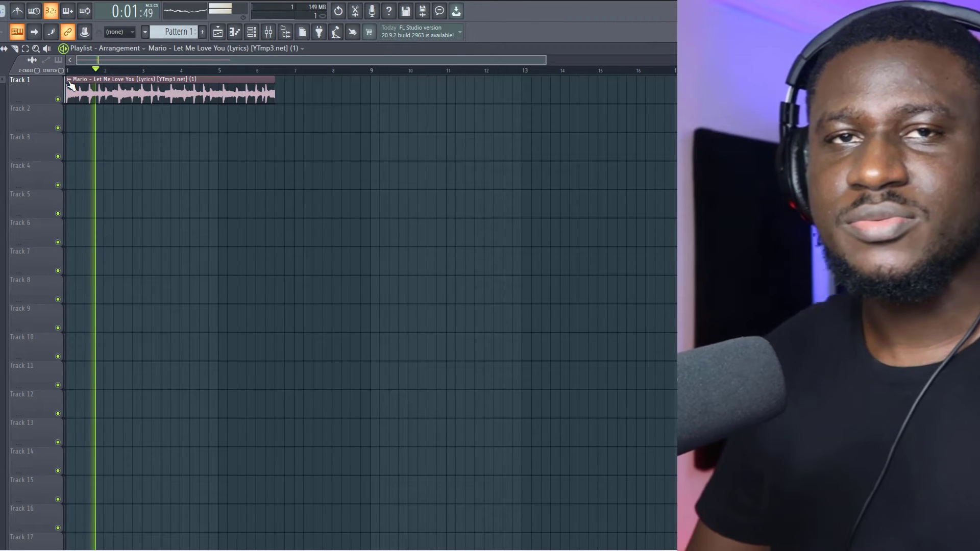
key("space")
Consolidate Track 1 into a single audio clip from the track start
left_click(70, 81)
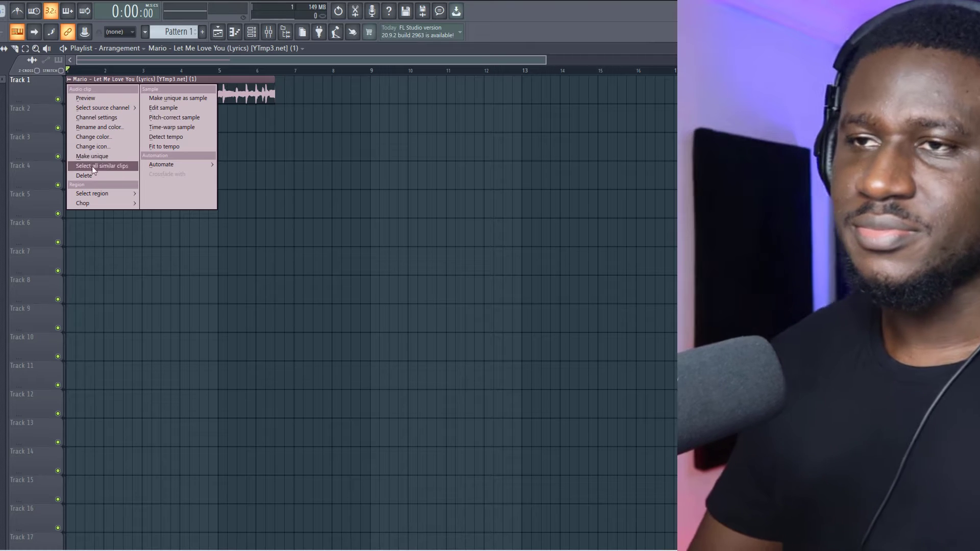
right_click(23, 77)
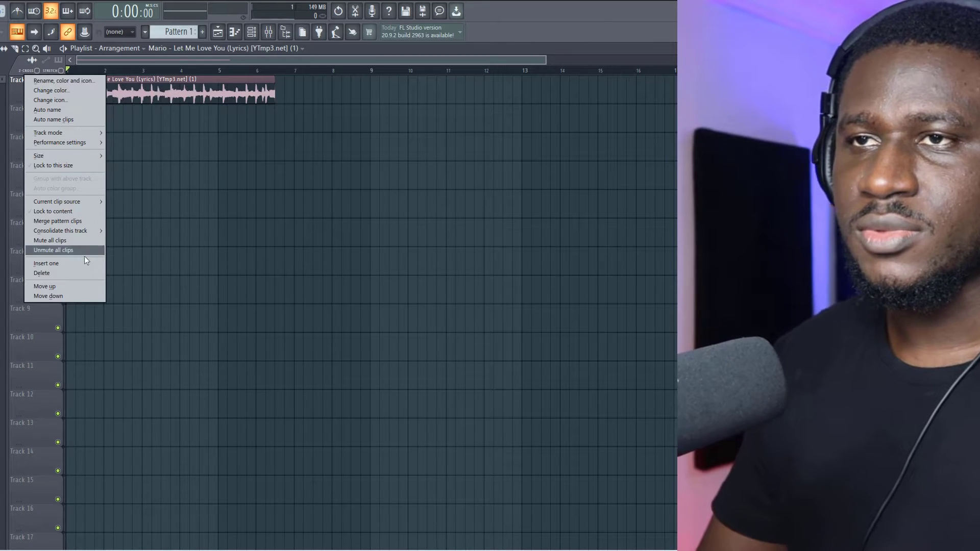
mouse_move(79, 231)
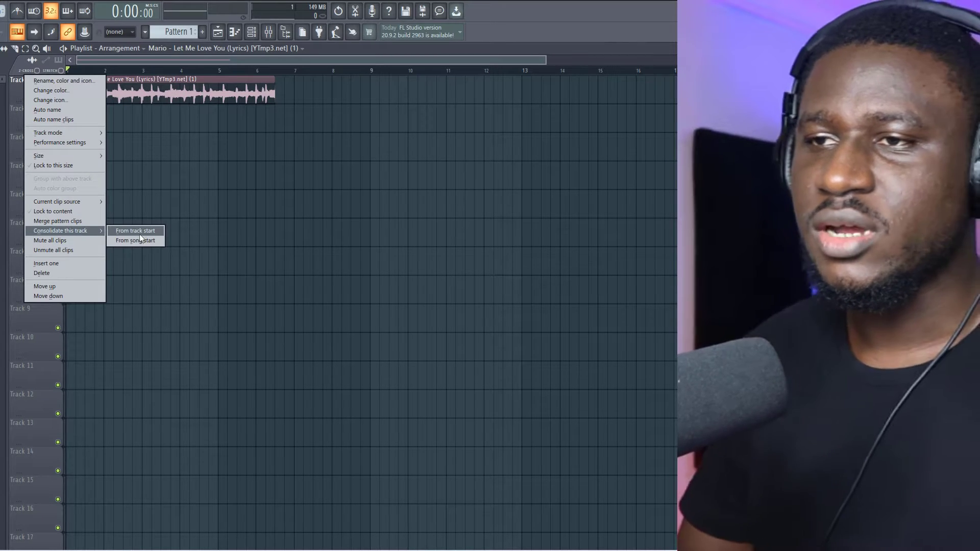
left_click(140, 232)
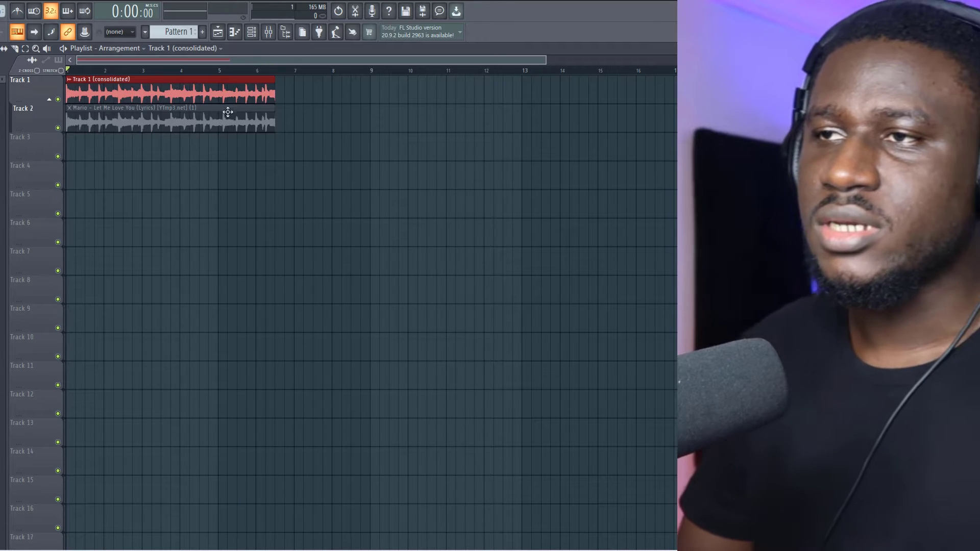
Delete the muted original clip from Track 2 and ungroup that track from the one above
right_click(217, 117)
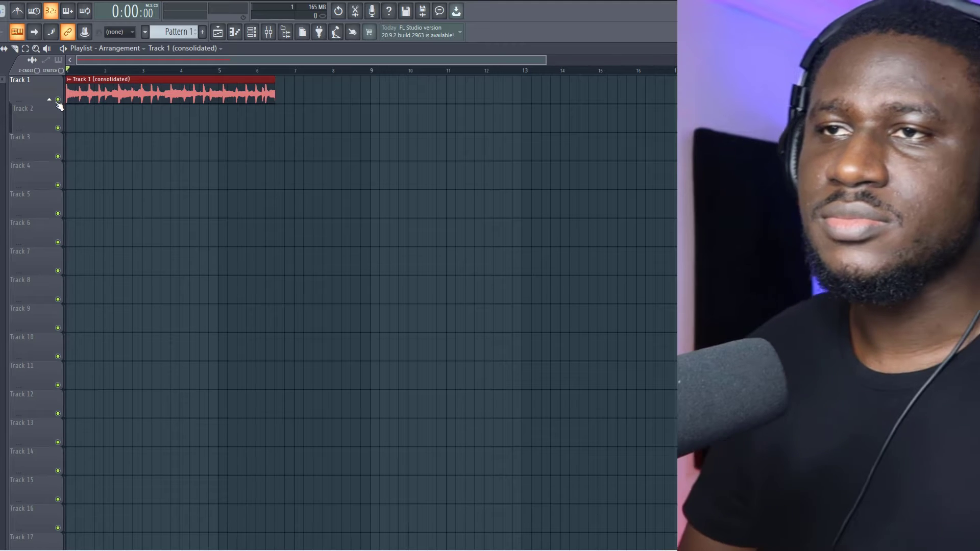
right_click(41, 115)
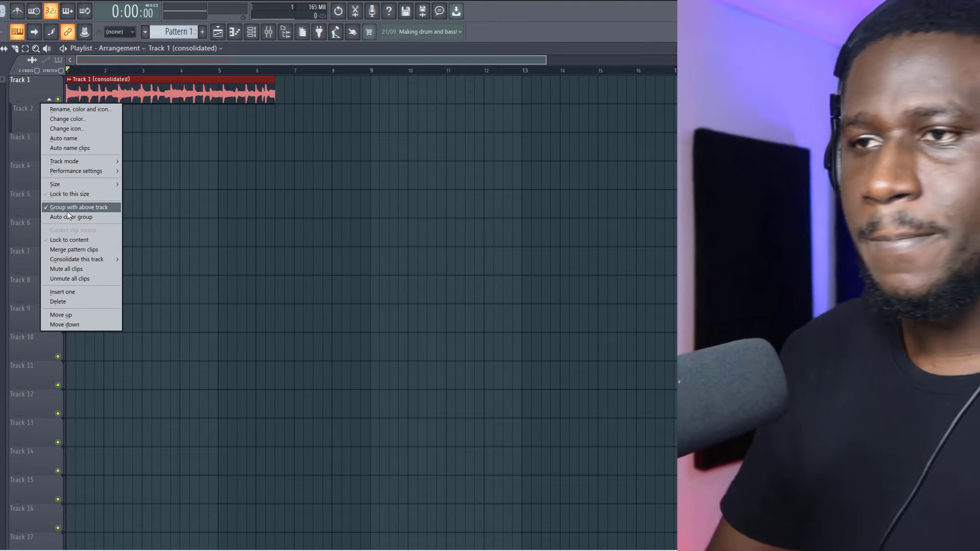
left_click(66, 209)
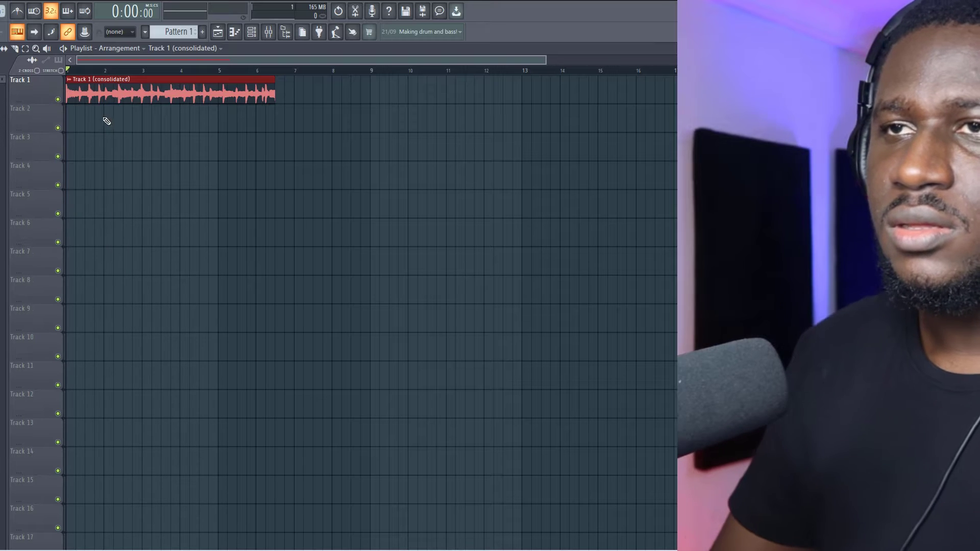
Stretch the consolidated Track 1 sample to 4 bars and change its time-stretching mode
double_click(104, 92)
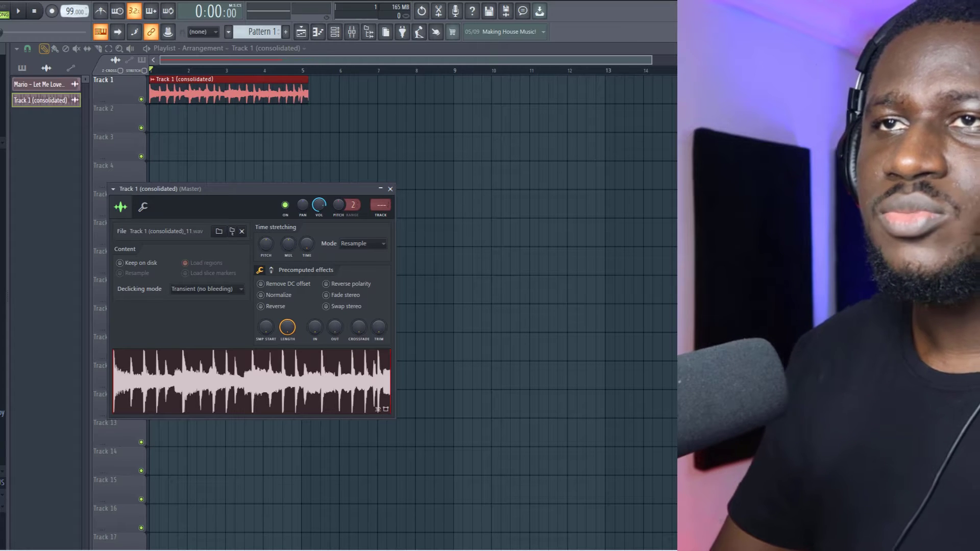
key("space")
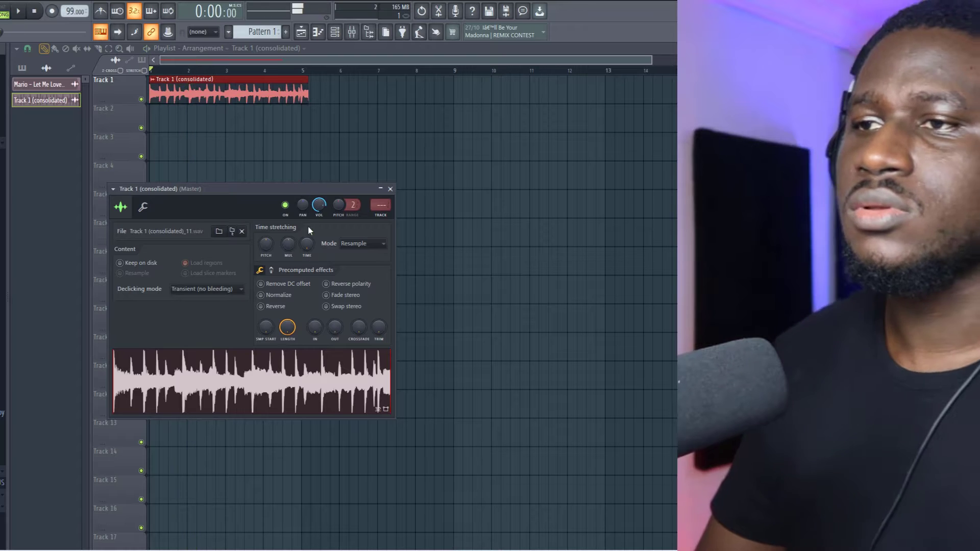
right_click(307, 249)
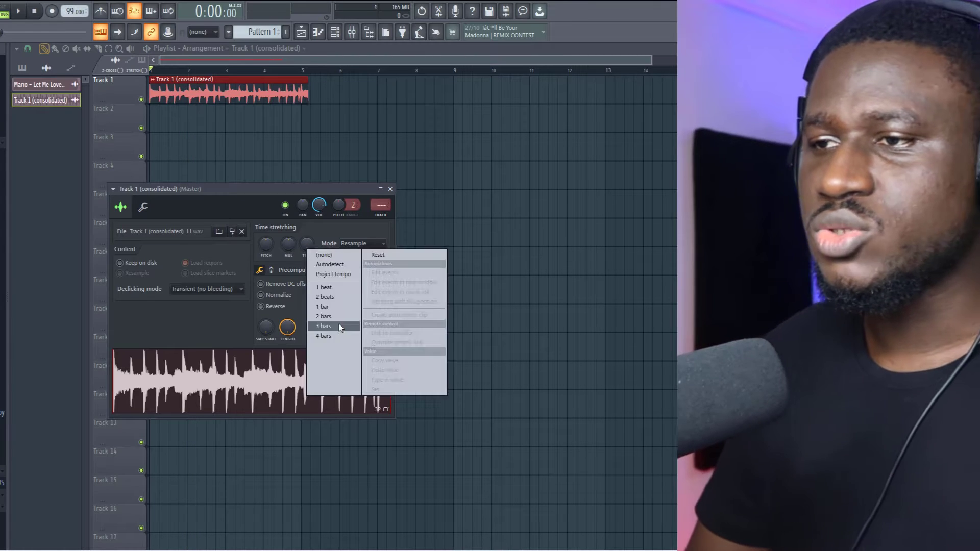
left_click(330, 337)
key("space")
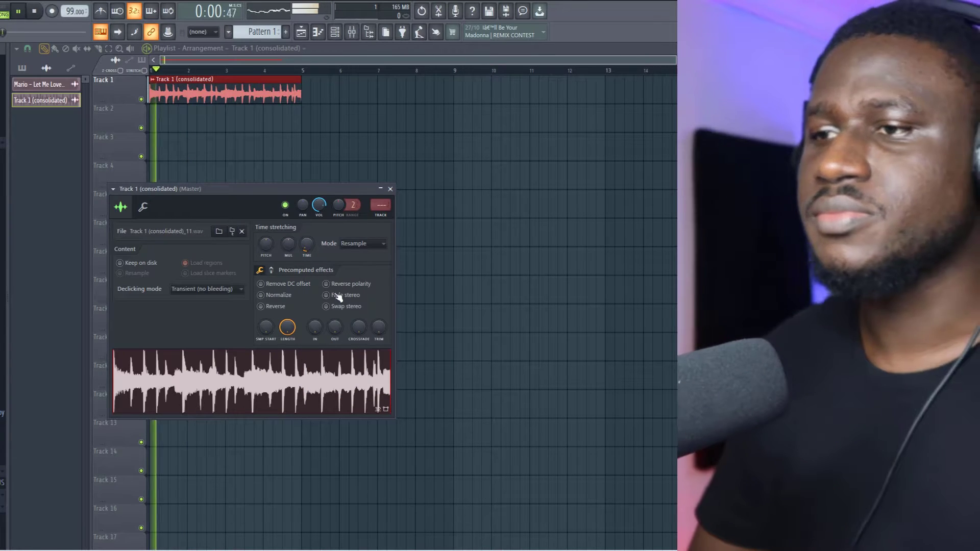
left_click(347, 244)
left_click(351, 342)
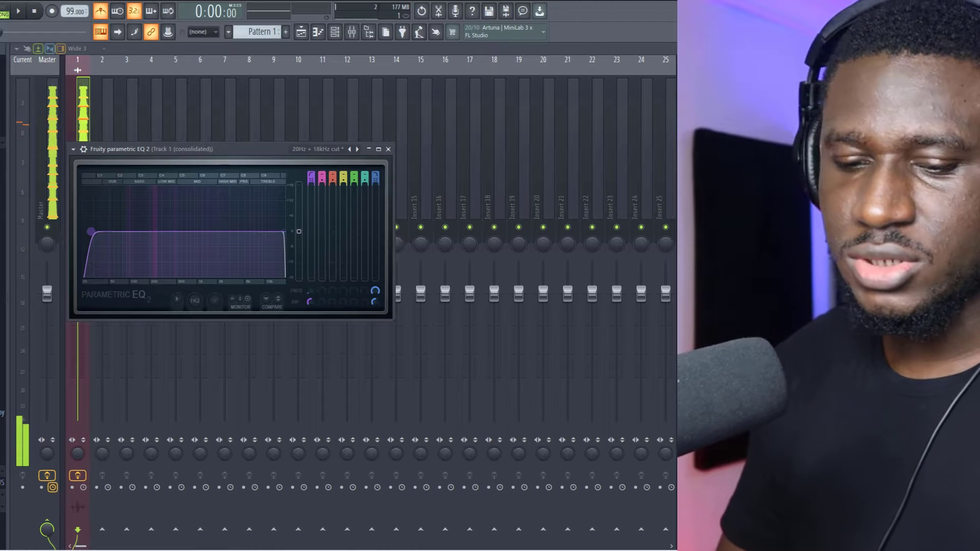
With the metronome off, raise the Parametric EQ 2 low cut into the low mids and pull its high cut down to the high mids
key("space")
left_click_drag(118, 232, 153, 232)
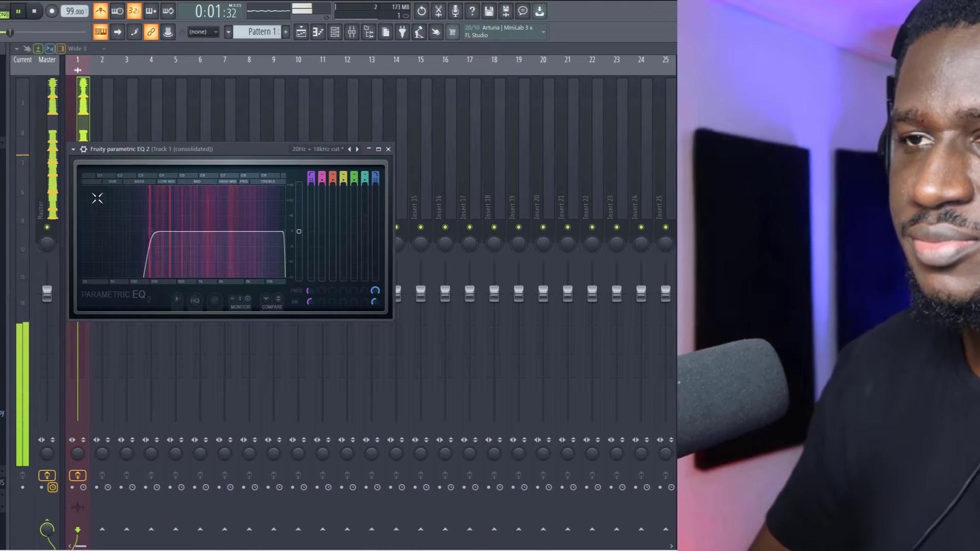
left_click(103, 11)
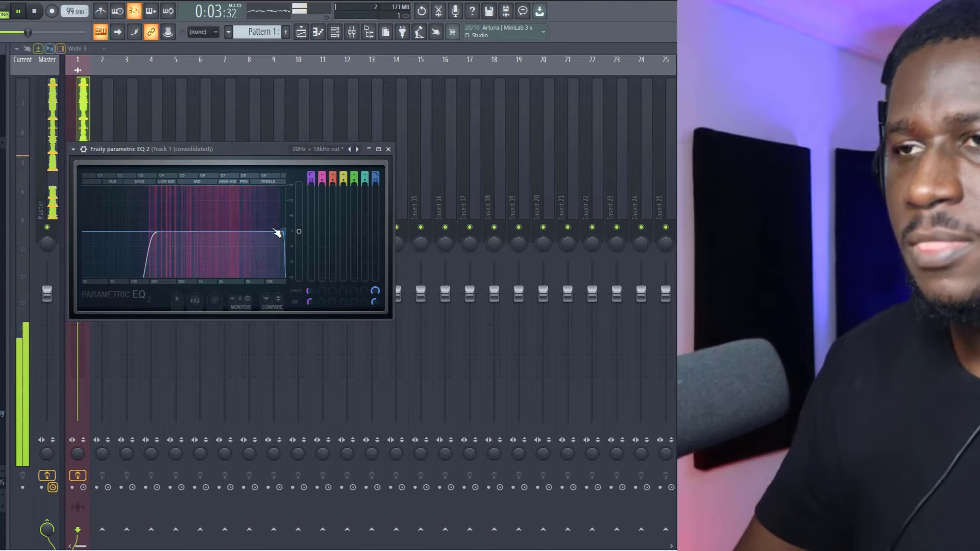
left_click_drag(283, 232, 236, 231)
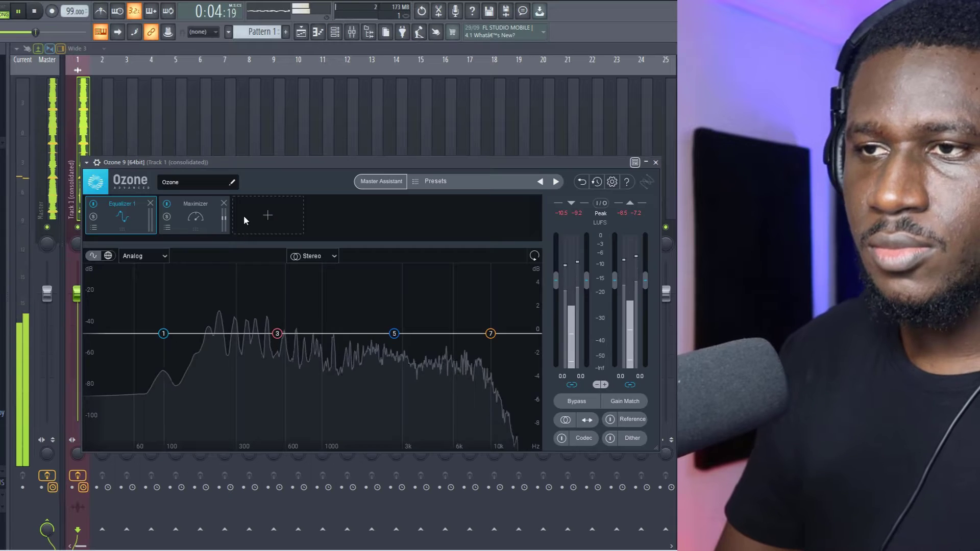
Add the Master Rebalance module in Ozone 9 and remove the Equalizer 1 and Maximizer modules
left_click(274, 213)
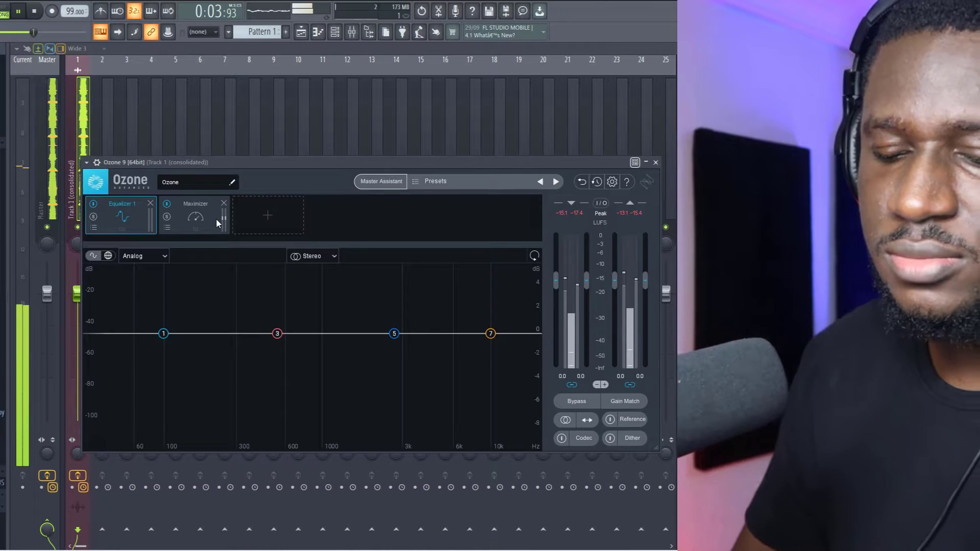
left_click(269, 214)
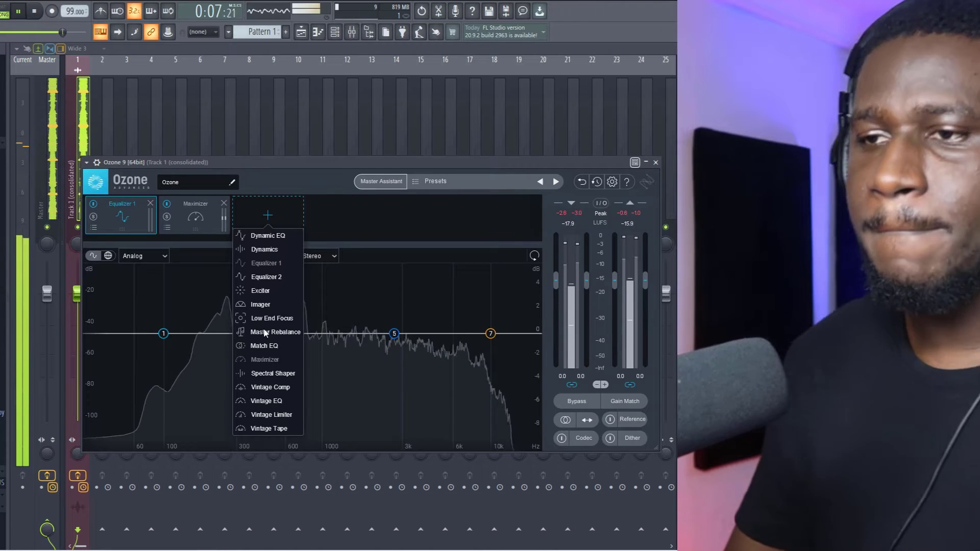
left_click(255, 330)
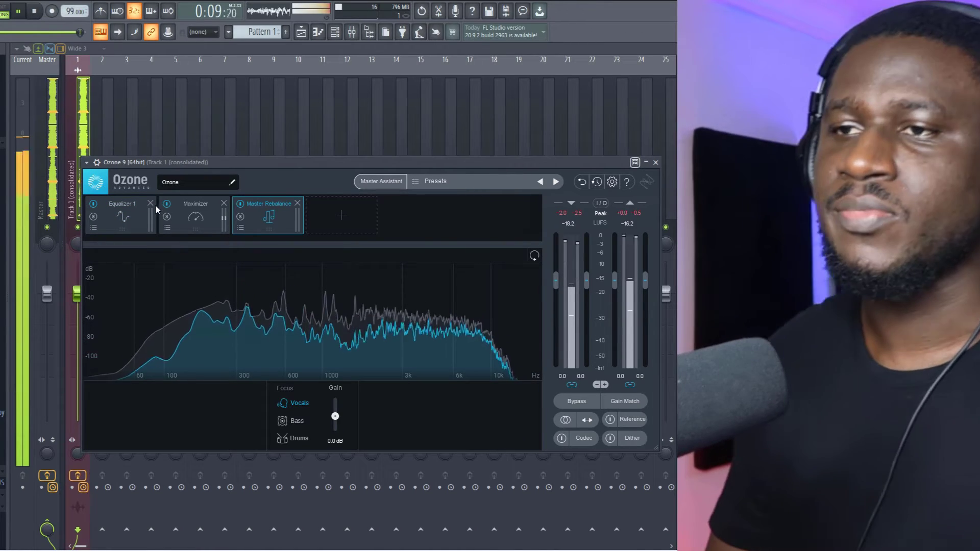
left_click(150, 204)
left_click(151, 203)
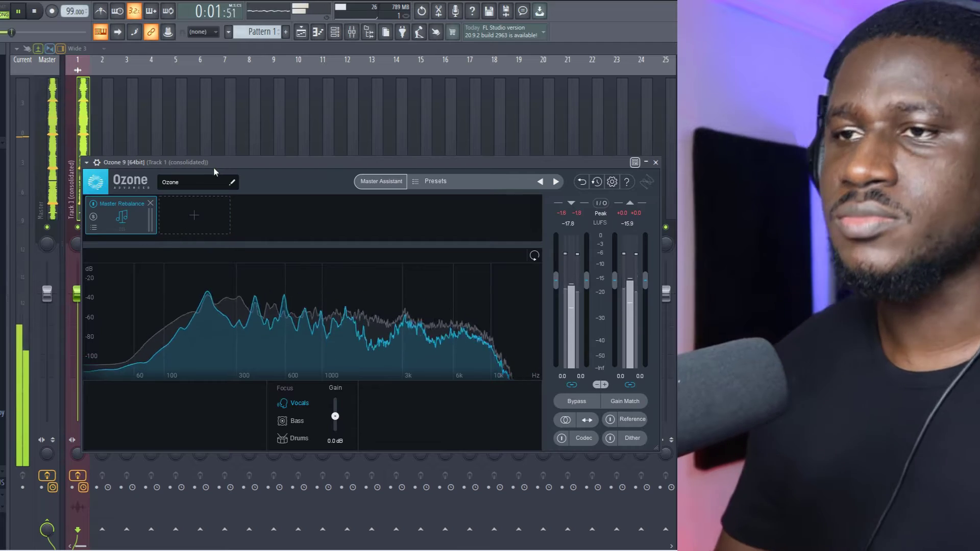
Focus Master Rebalance on Drums and lower the gain toward its minimum
left_click_drag(218, 168, 285, 107)
left_click(365, 360)
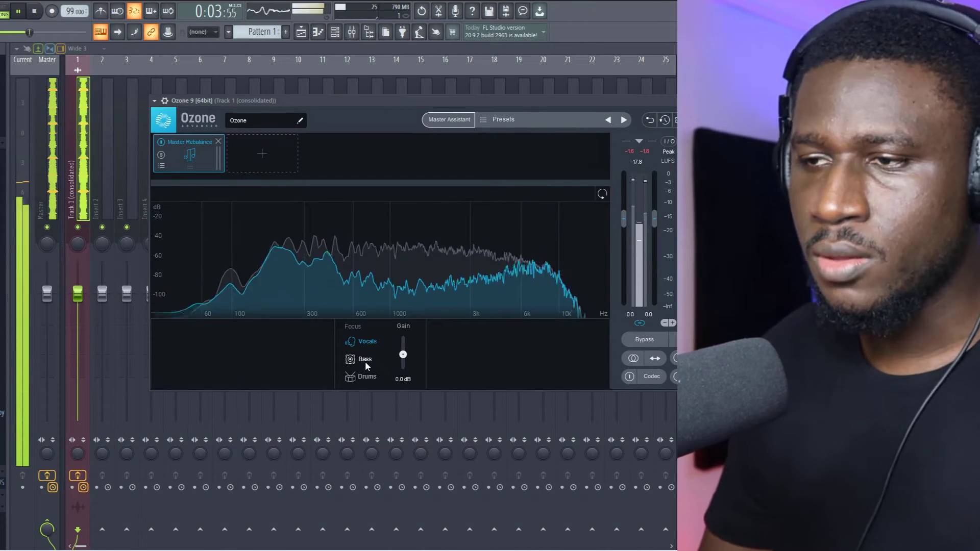
left_click(365, 377)
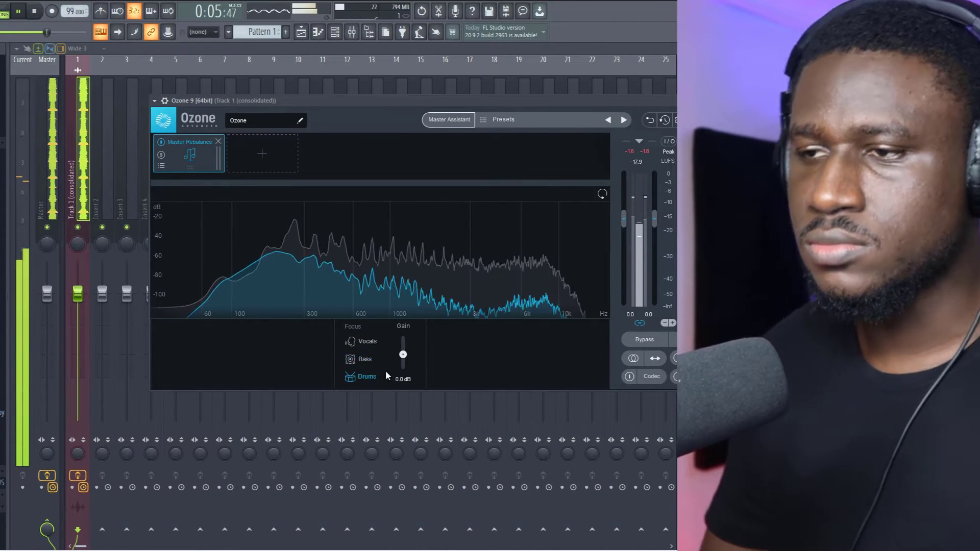
left_click_drag(401, 356, 404, 371)
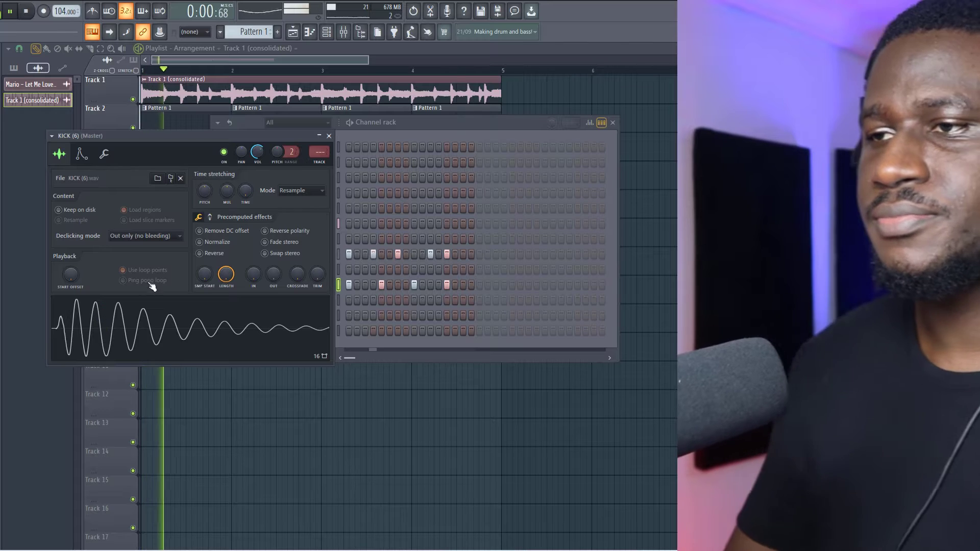
Close the KICK (6) settings and move the Percussion One Shot Clique hit from step 11 to step 10
left_click(329, 137)
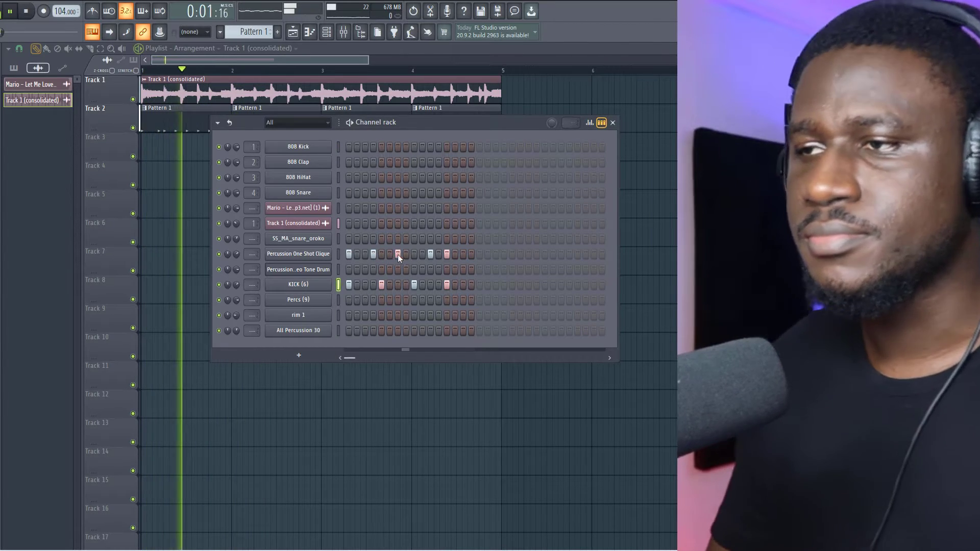
left_click(430, 254)
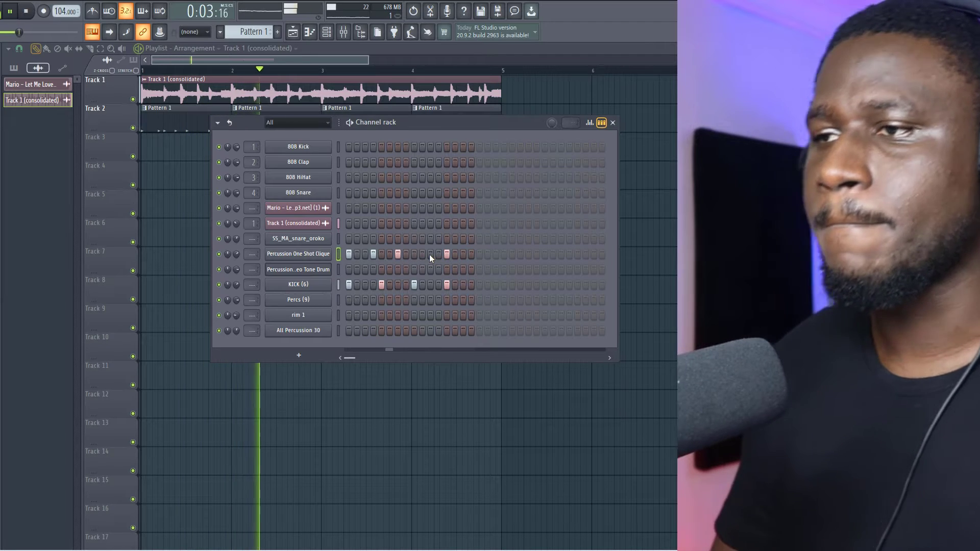
left_click(422, 253)
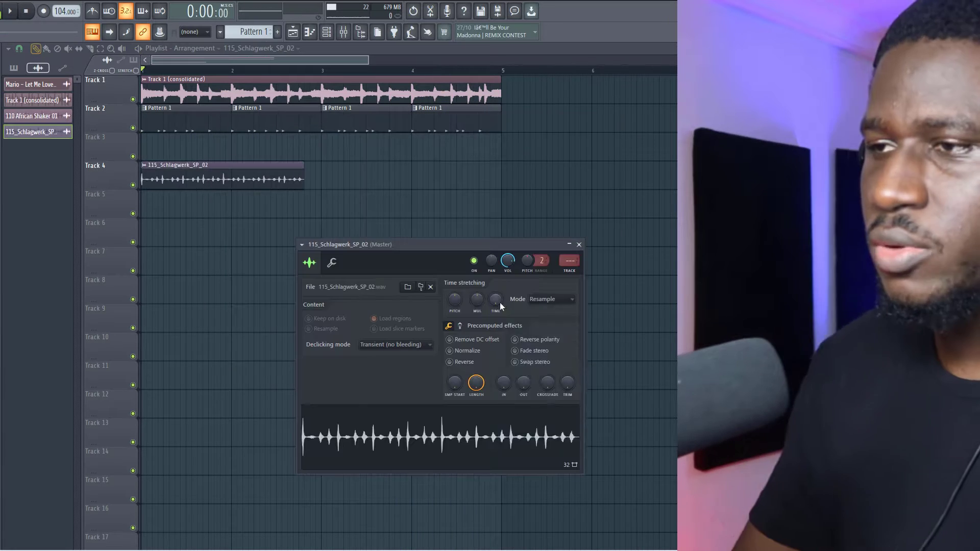
Set the 115_Schlagwerk_SP_02 sample's stretch time to 2 bars and its stretching mode to Auto
right_click(495, 300)
left_click(517, 375)
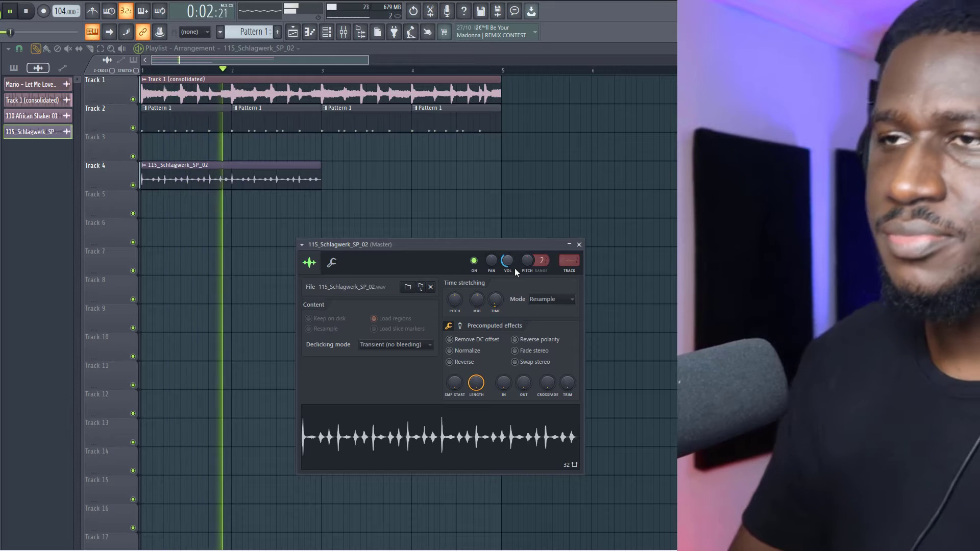
left_click(551, 299)
left_click(532, 393)
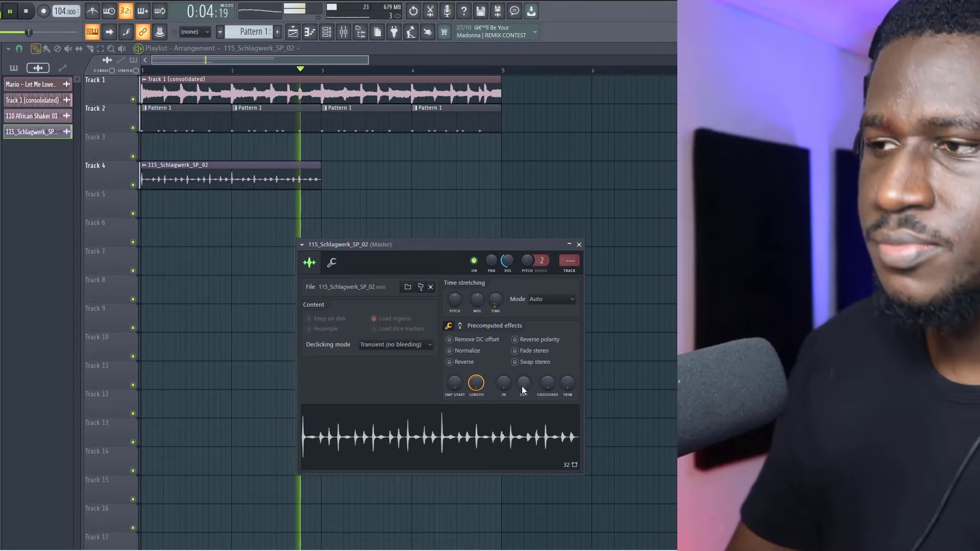
Duplicate the 115_Schlagwerk_SP_02 clip directly after itself on Track 4 and reopen its sample settings
left_click(287, 184)
key("ctrl+b")
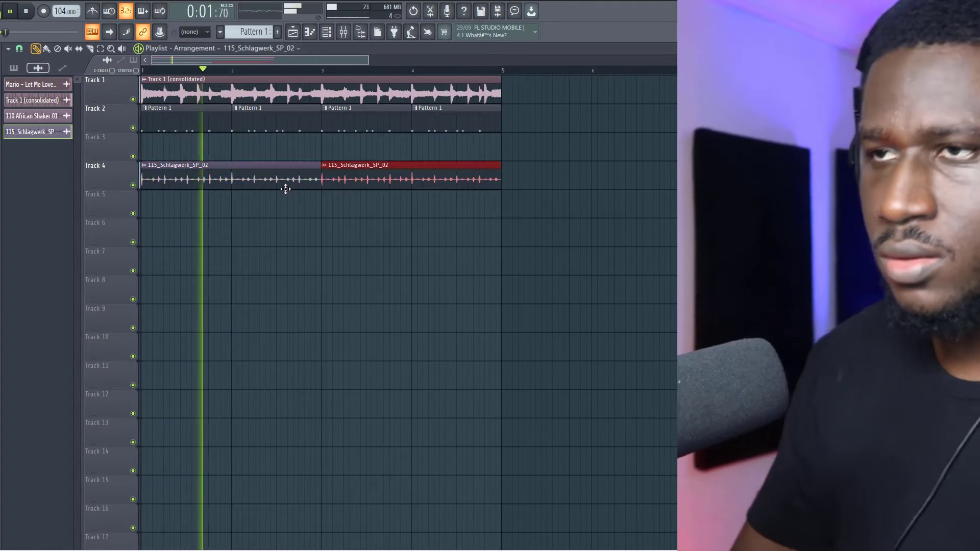
double_click(285, 184)
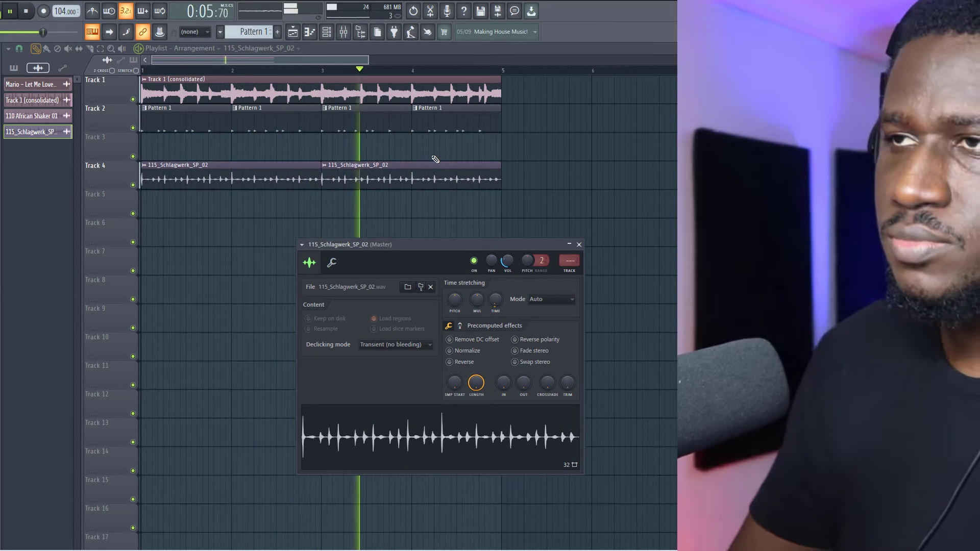
Show all channels of Pattern 1 in the channel rack and add Percs (9) hits on steps 7 and 15
left_click(293, 118)
key("F6")
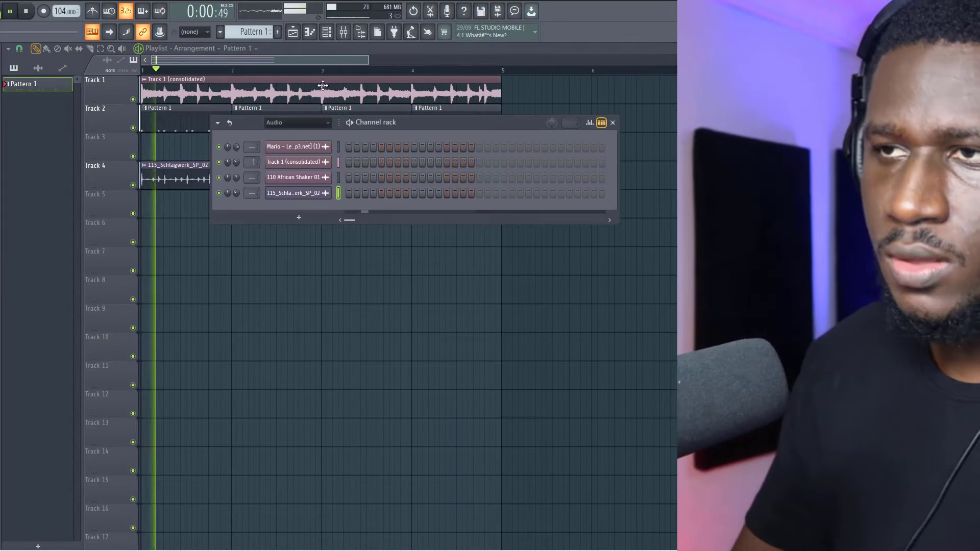
left_click(278, 125)
left_click(275, 134)
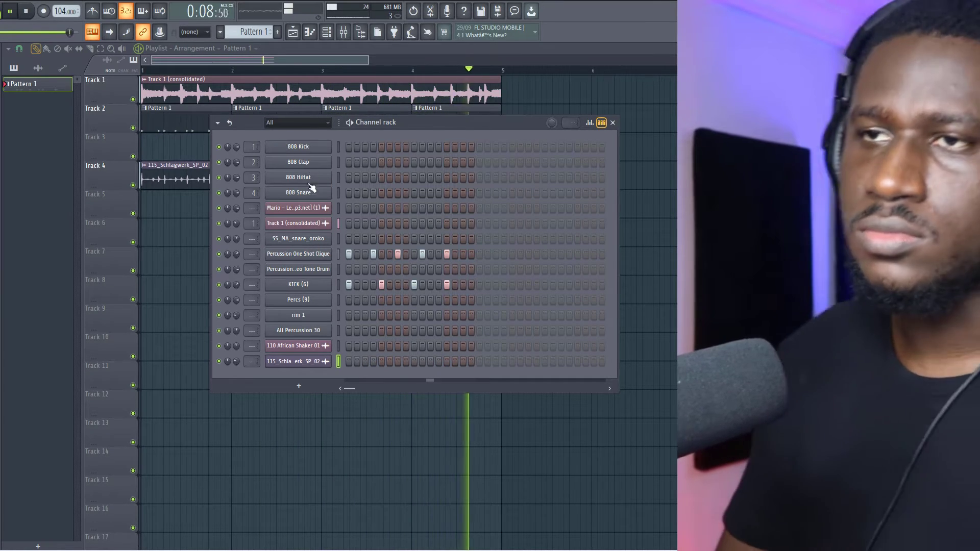
left_click(327, 299)
left_click(398, 300)
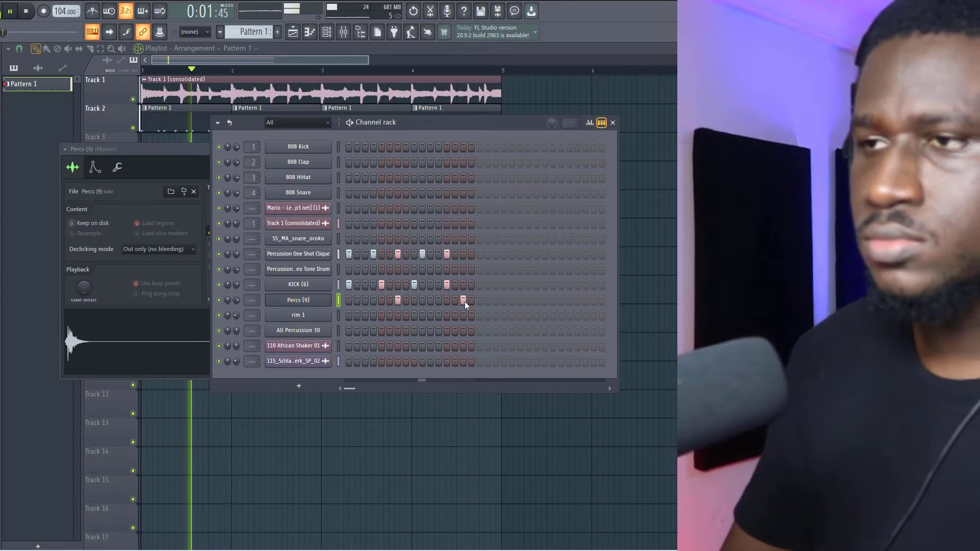
Remove the All Percussion 30 hits from steps 10 and 13 of Pattern 1 and add one on step 7
left_click(463, 300)
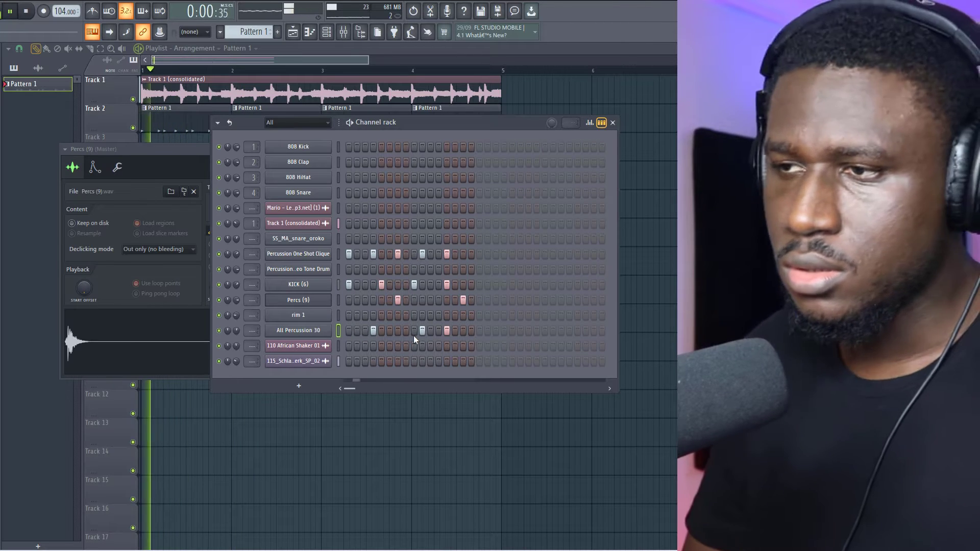
key("space")
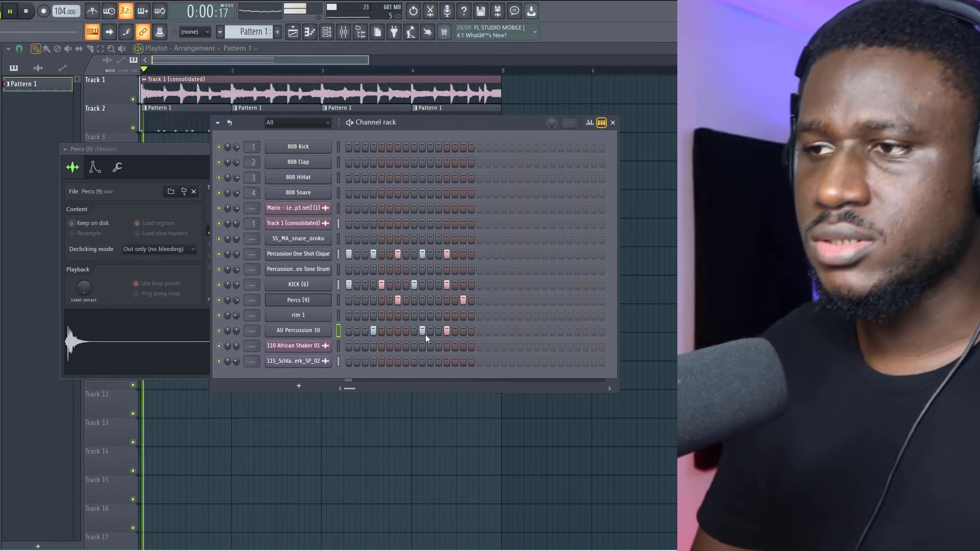
left_click(422, 331)
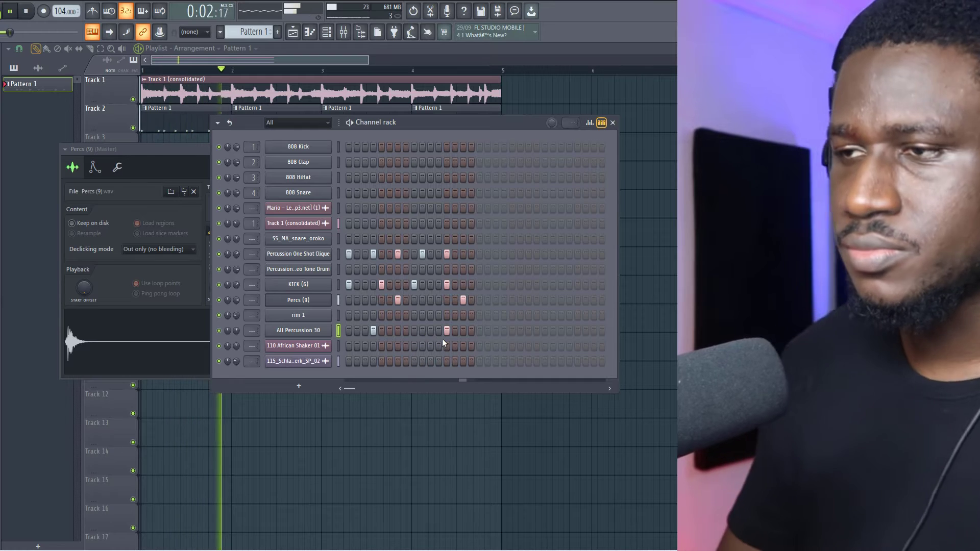
left_click(446, 331)
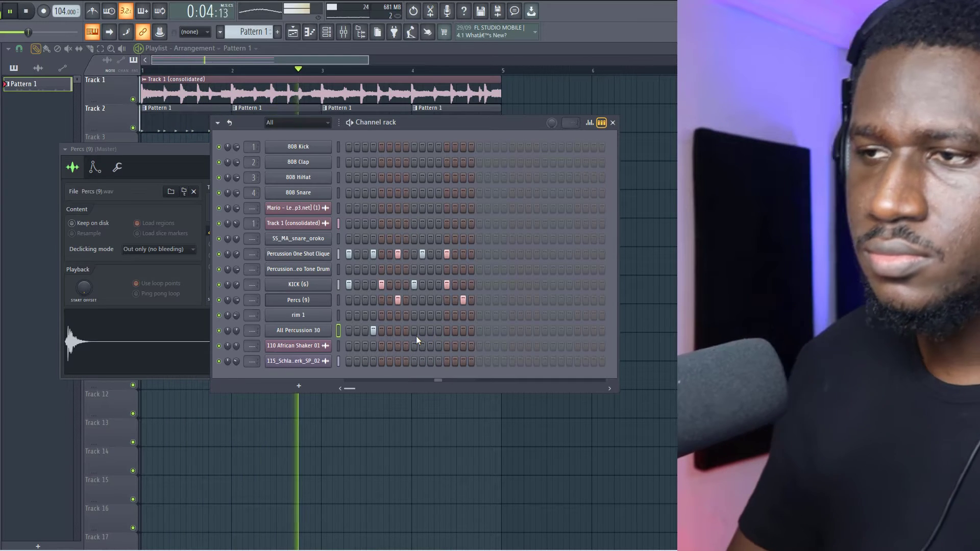
key("space")
key("space")
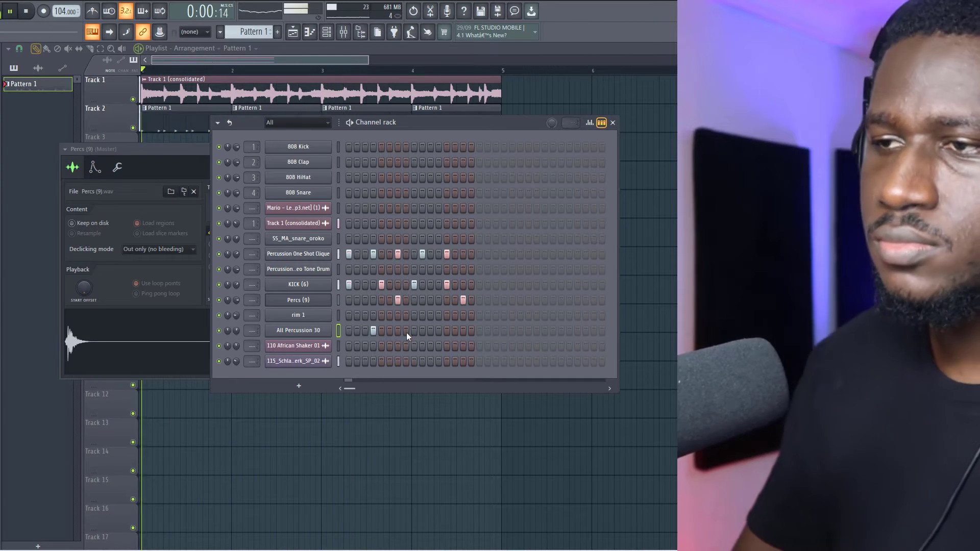
key("space")
key("space")
left_click(399, 330)
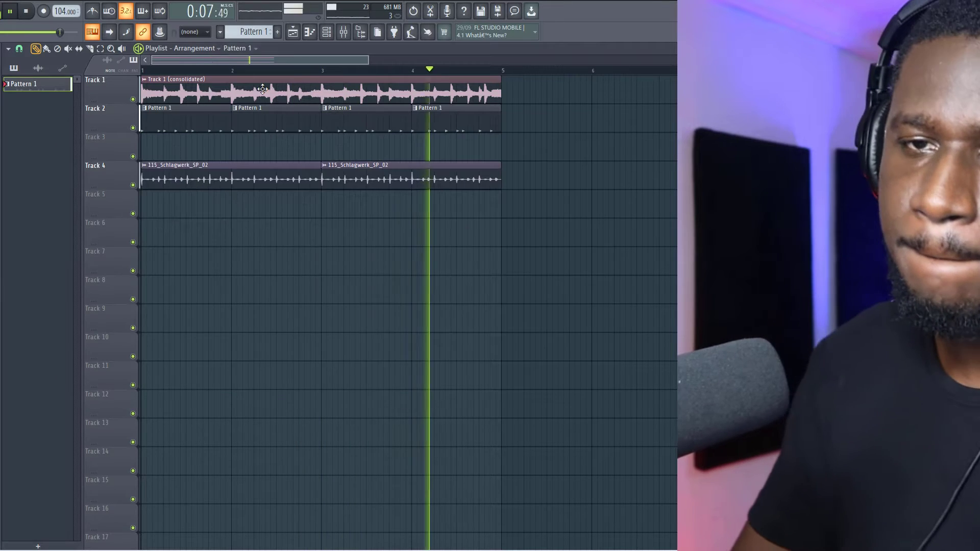
Compare playback of the percussion and Pattern 2 chords with the Track 1 sample muted and with it unmuted
left_click(174, 80)
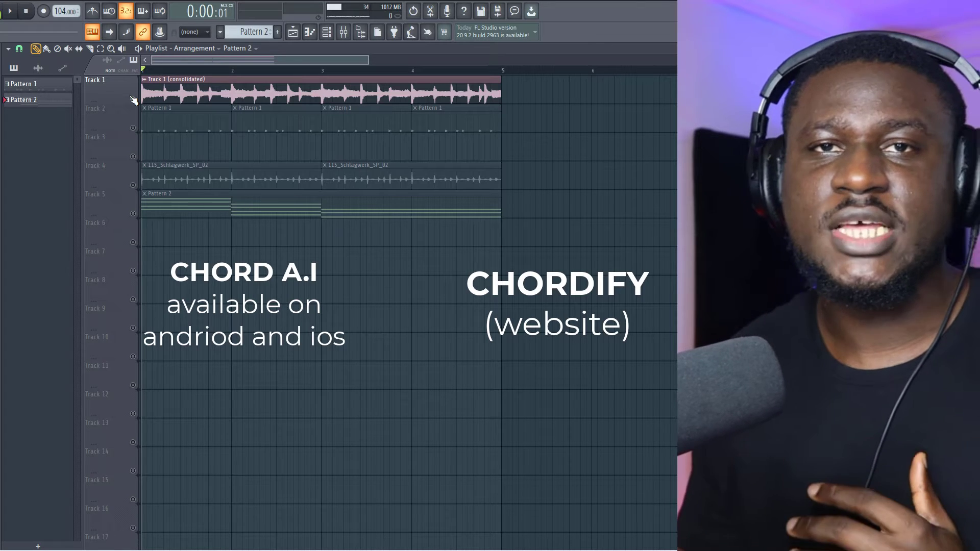
left_click(133, 99)
key("space")
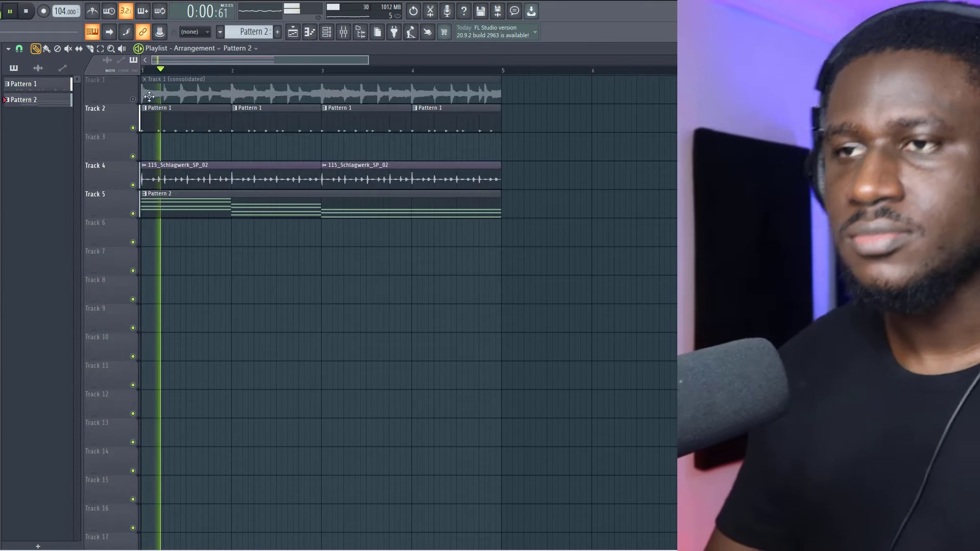
key("space")
key("space")
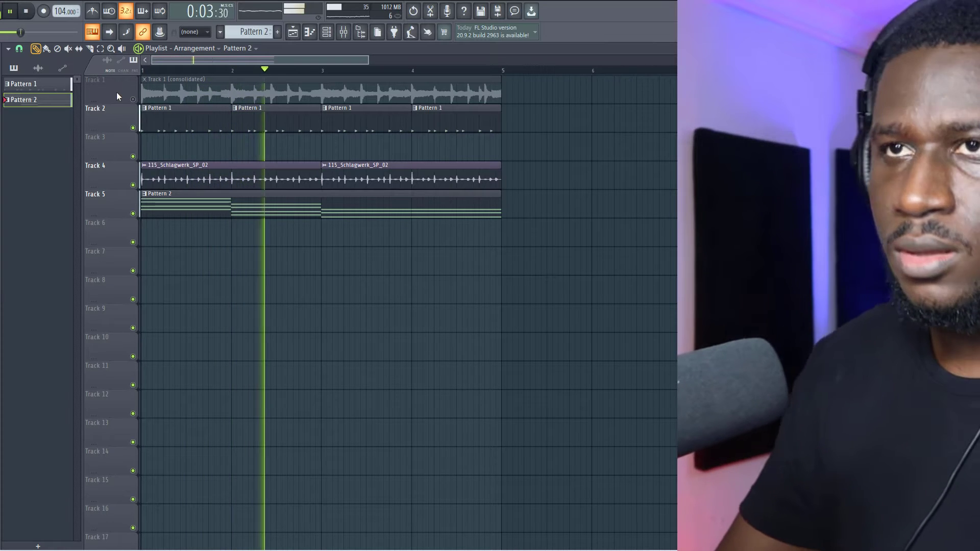
left_click(133, 99)
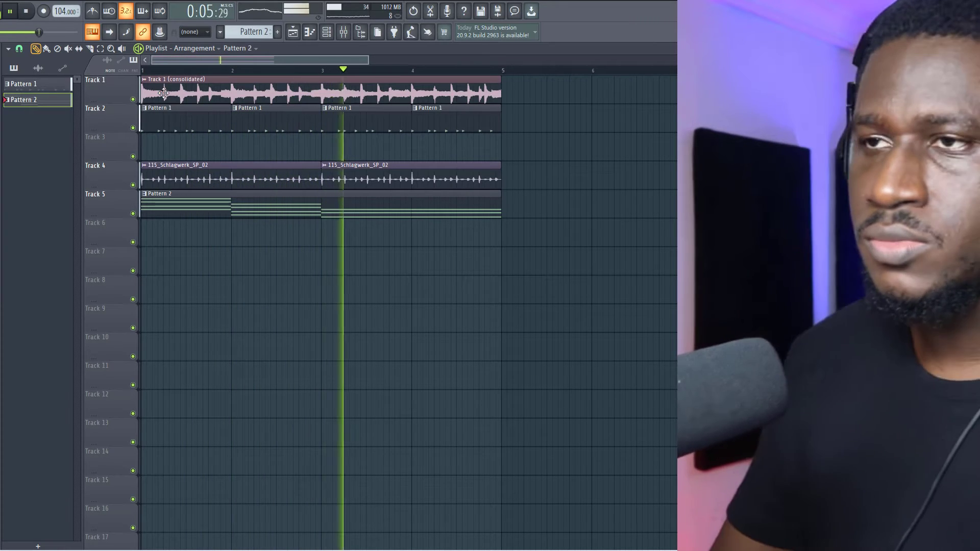
left_click(175, 104)
double_click(176, 104)
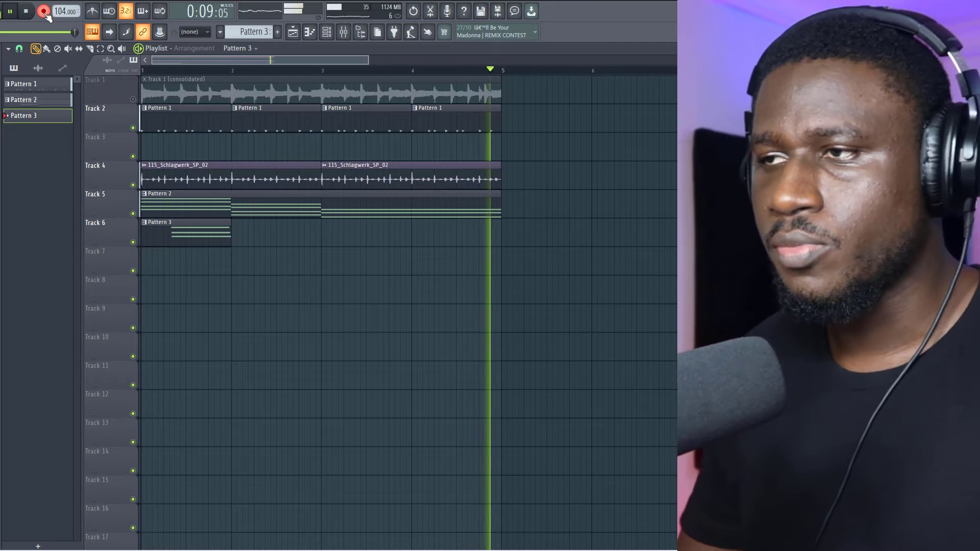
Apply the level scaling to the note velocities of the Stage-73 V2 chords in Pattern 3
key("space")
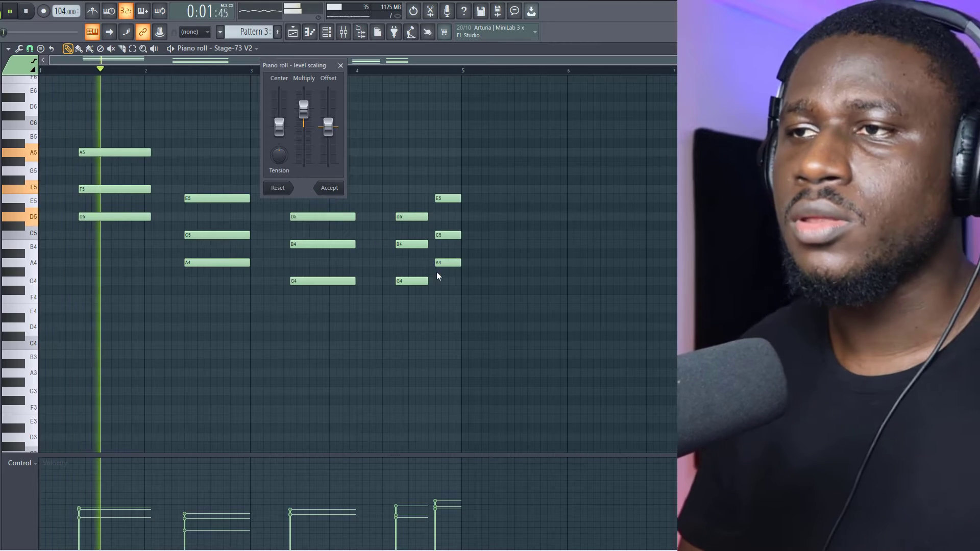
left_click(331, 187)
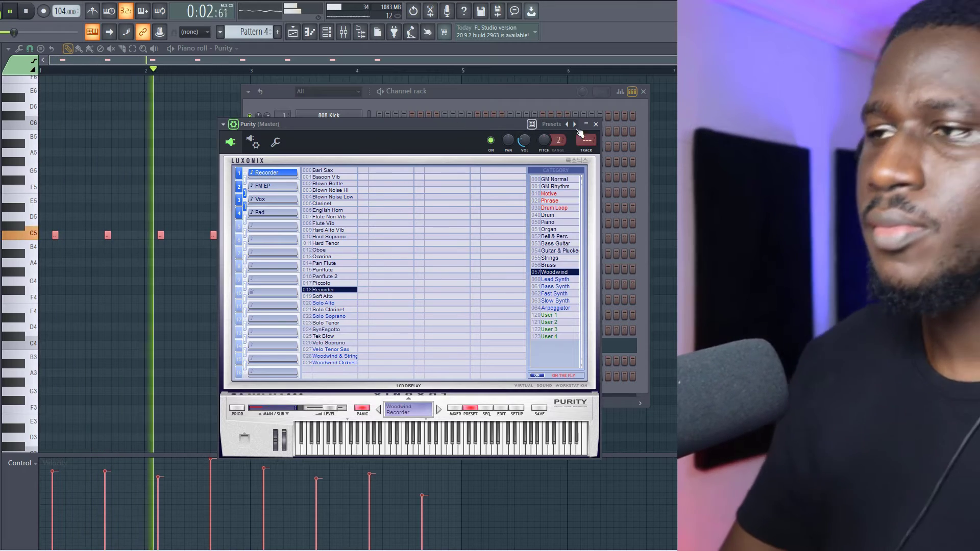
Close the Purity instrument window and open the Purity channel's options in the channel rack
key("Escape")
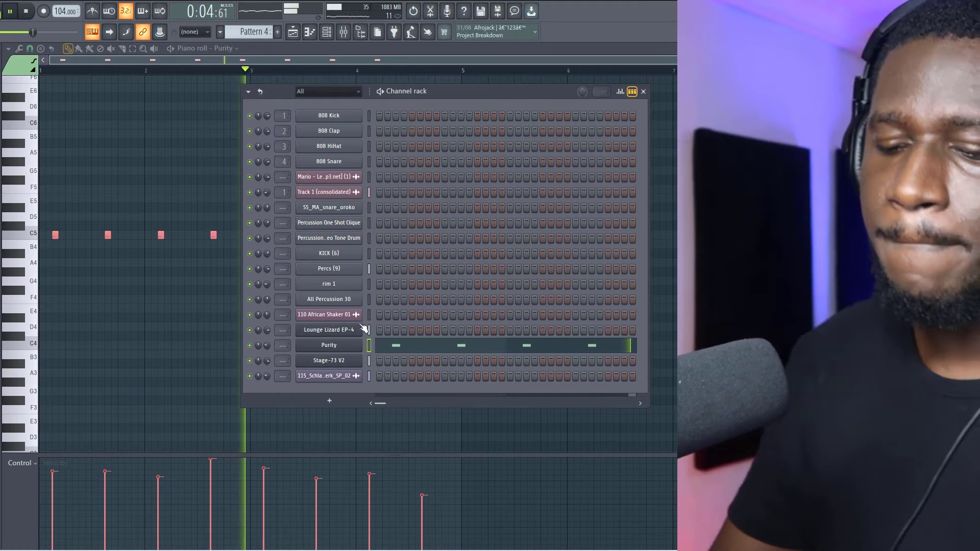
right_click(361, 344)
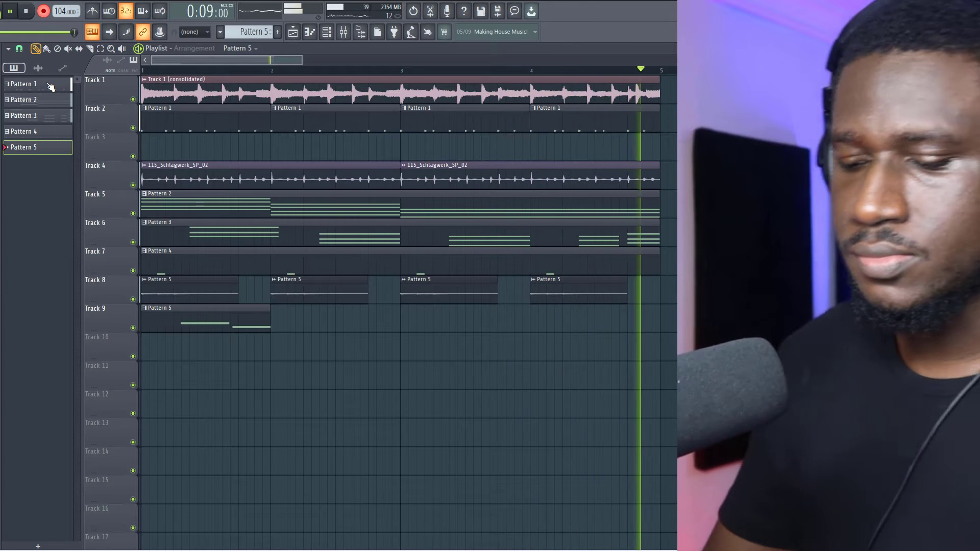
Mute Track 1 and Track 8 in the playlist
left_click(133, 99)
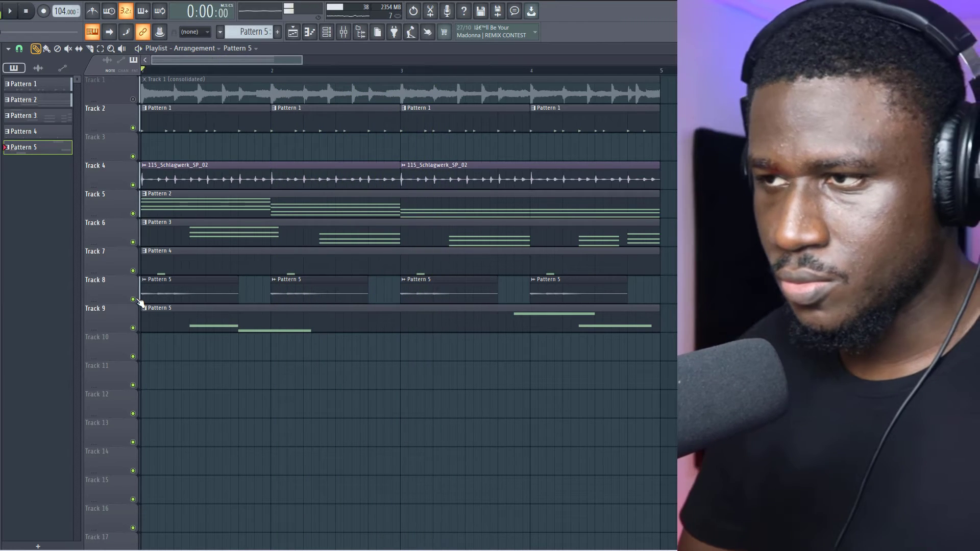
left_click(133, 299)
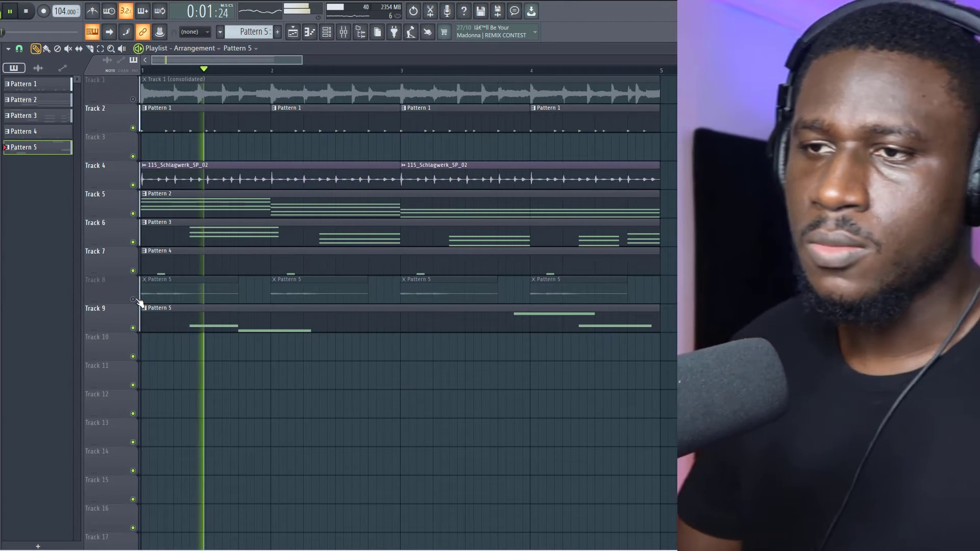
Select the Analog Lab V channel with the Jan Choir E.P preset and route it to mixer insert 2
left_click(327, 31)
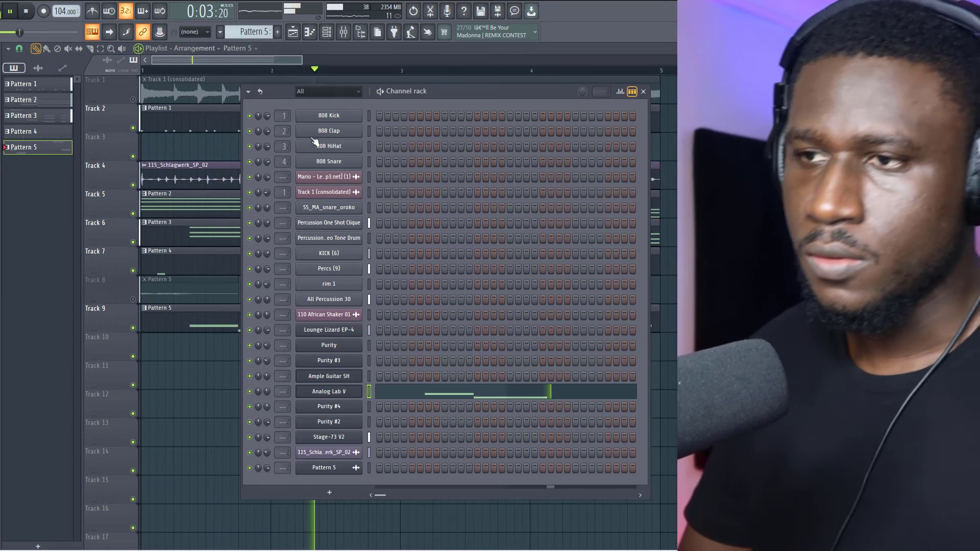
left_click(337, 392)
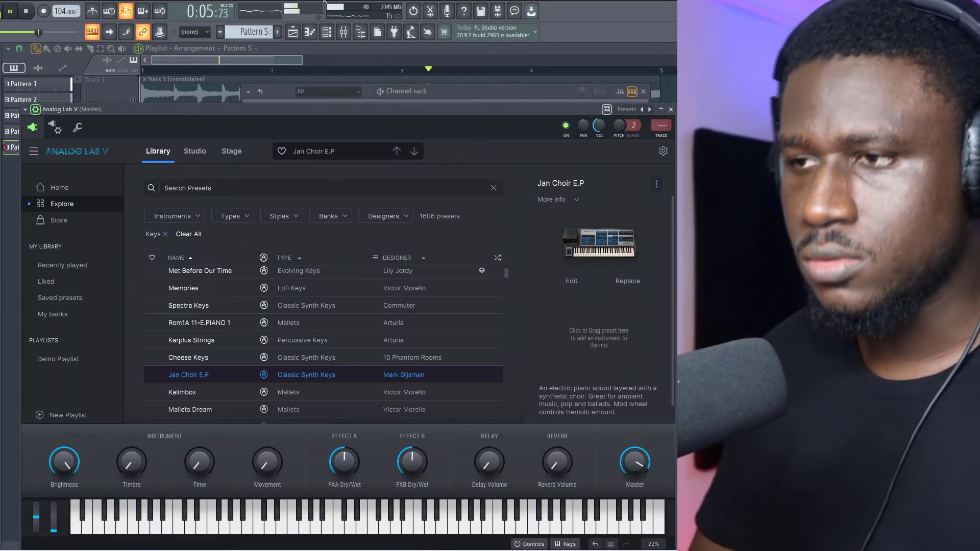
left_click(344, 33)
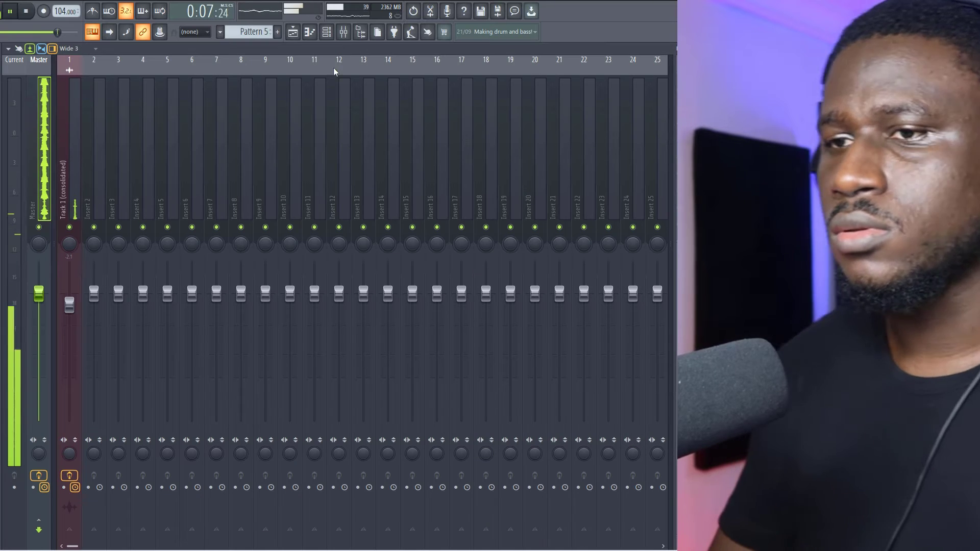
left_click(87, 194)
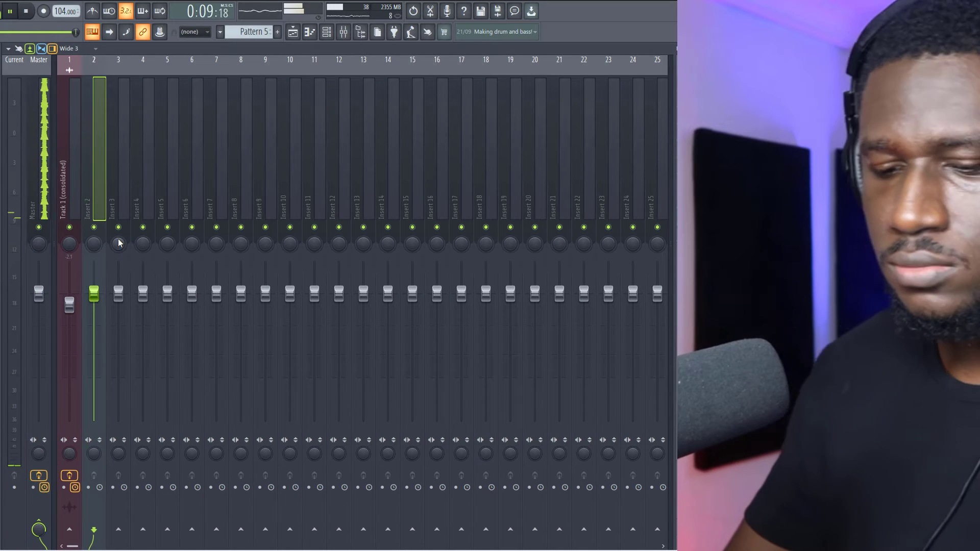
key("ctrl+l")
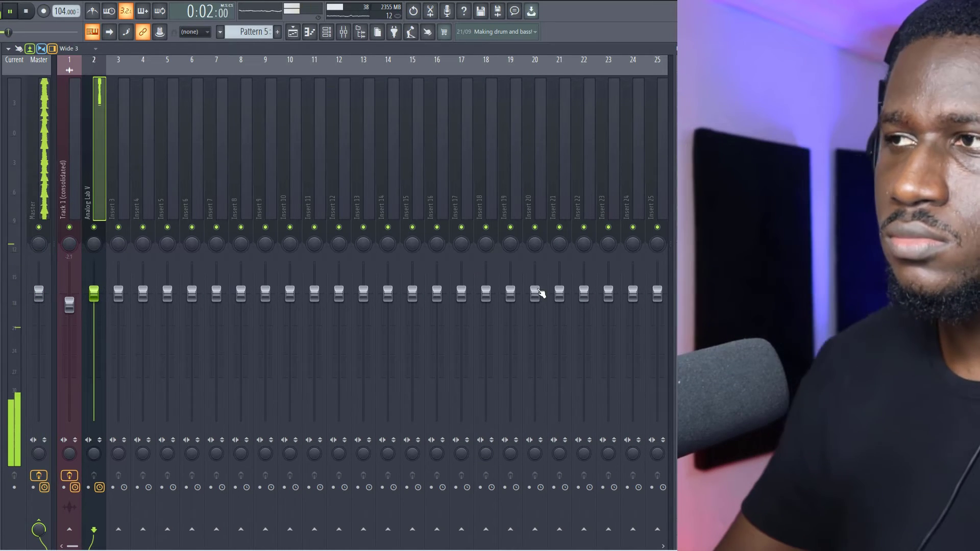
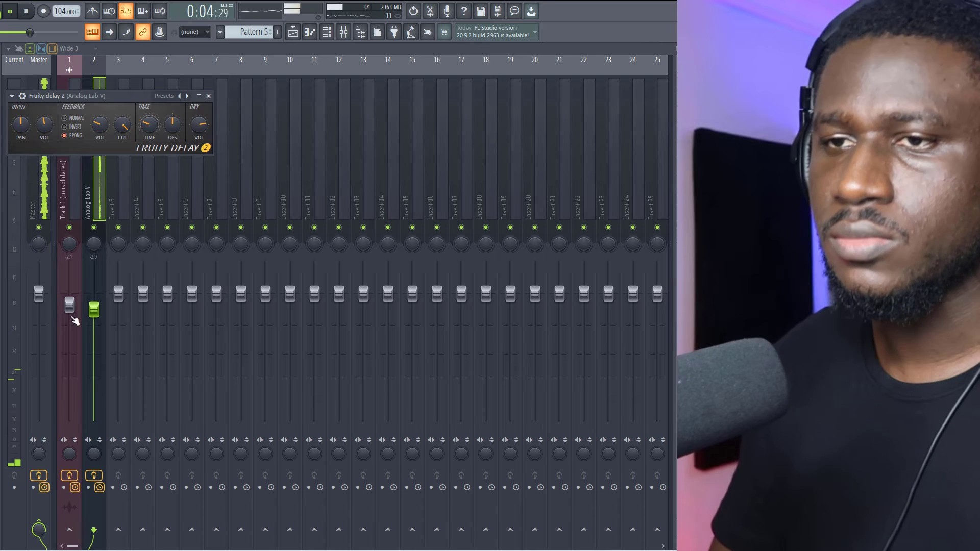
Lower the Analog Lab V mixer level to about -4.9 dB and clone the Analog Lab V channel
left_click_drag(94, 308, 94, 315)
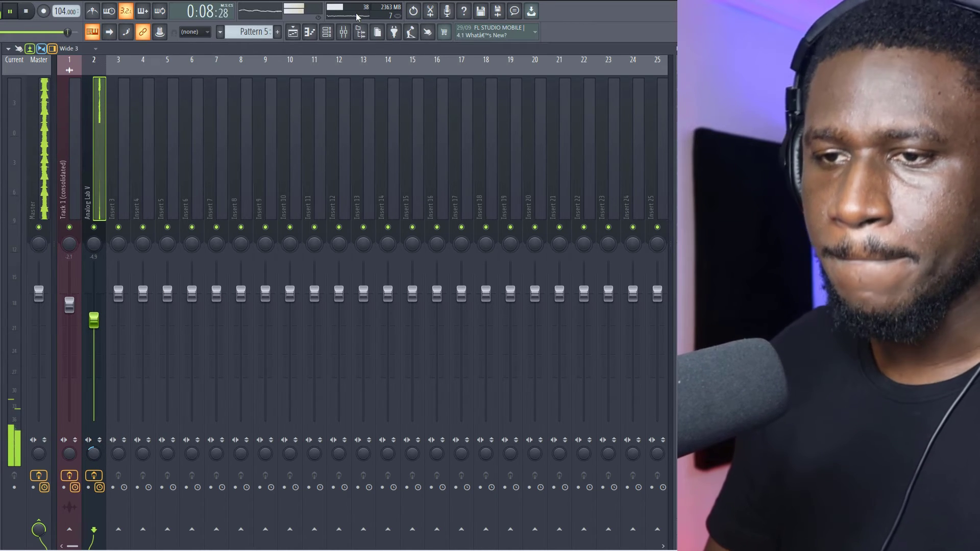
left_click(329, 33)
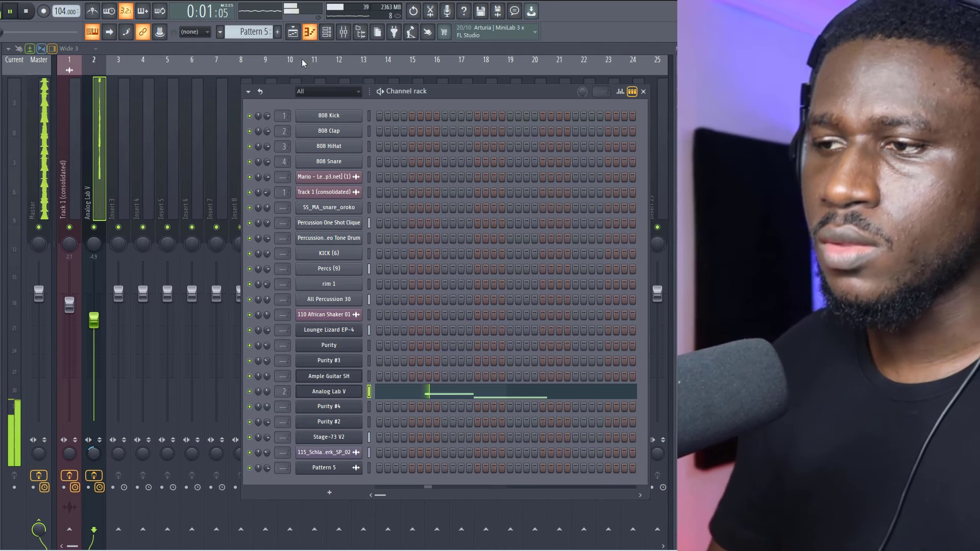
right_click(333, 393)
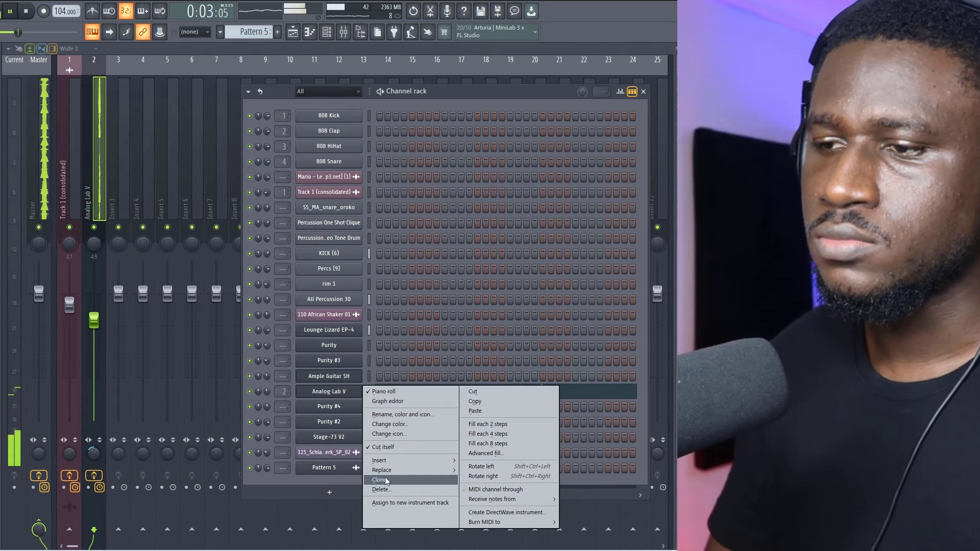
left_click(387, 480)
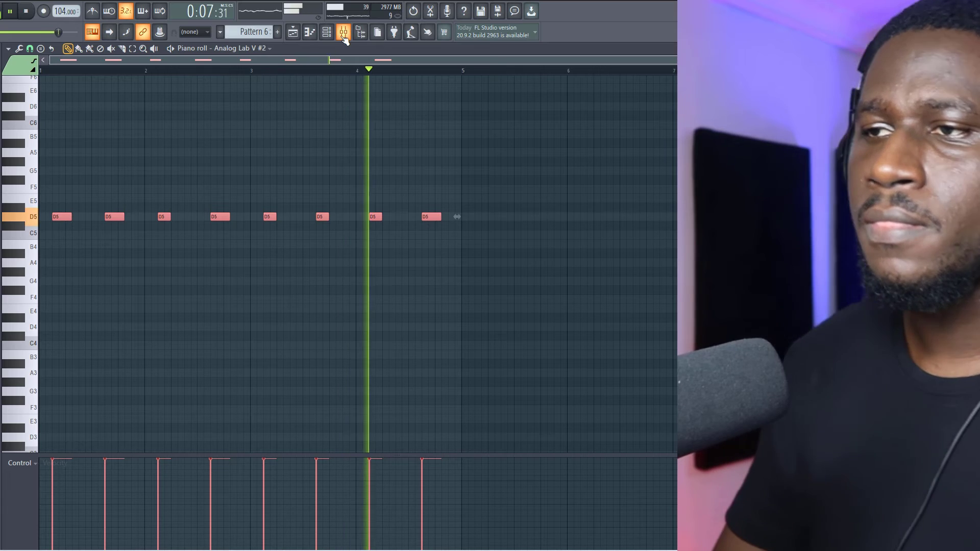
left_click(345, 35)
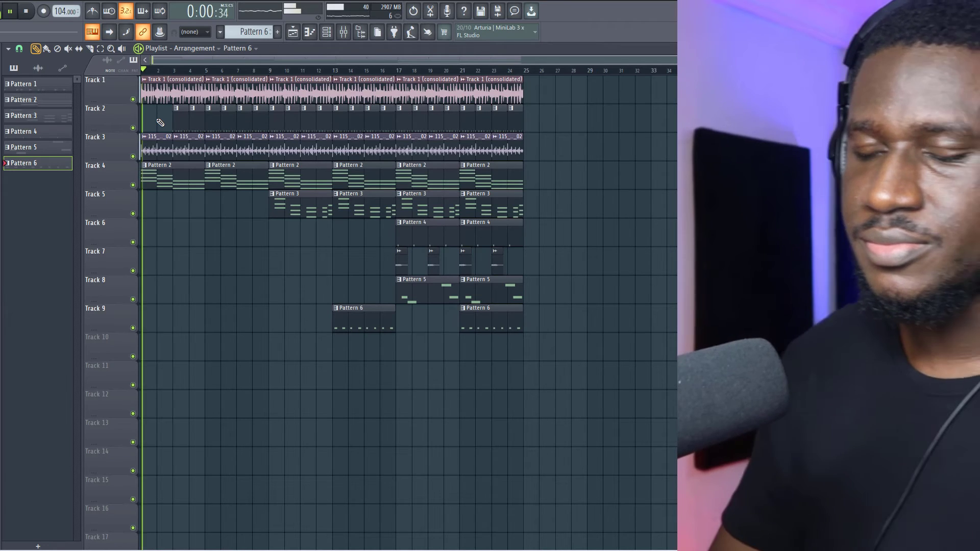
Delete the Pattern 1 clips in bars 3 and 4 on Track 2 of the arrangement
scroll(166, 121, "up", 2)
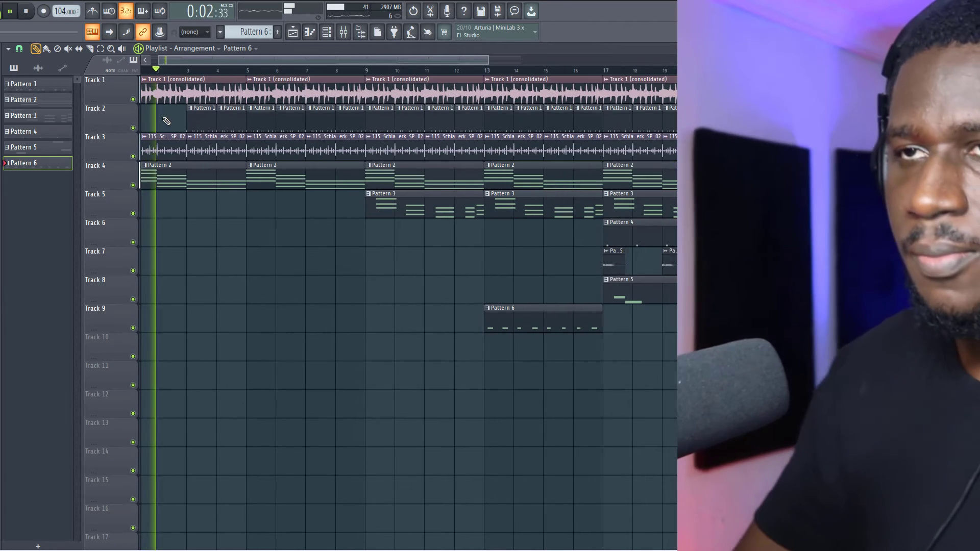
scroll(179, 125, "up", 1)
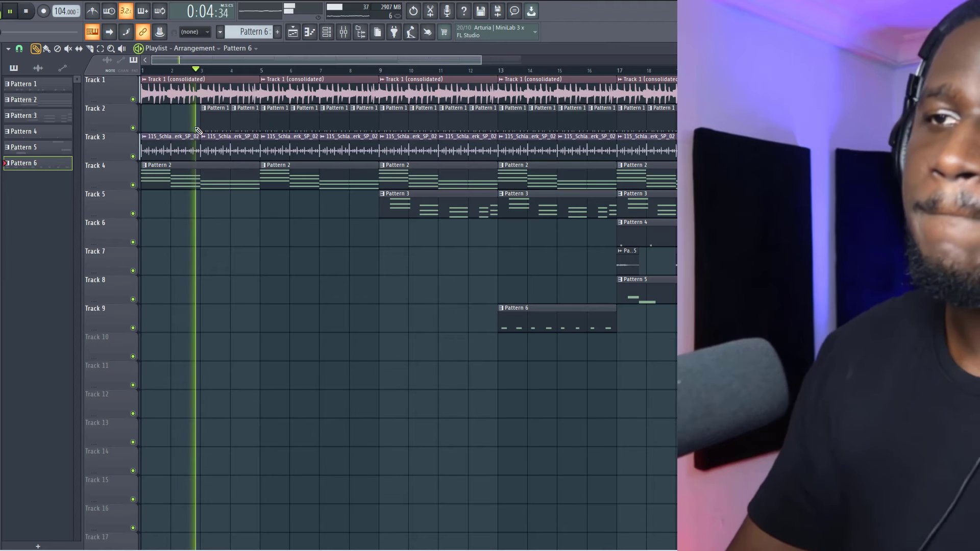
right_click(215, 129)
right_click(238, 128)
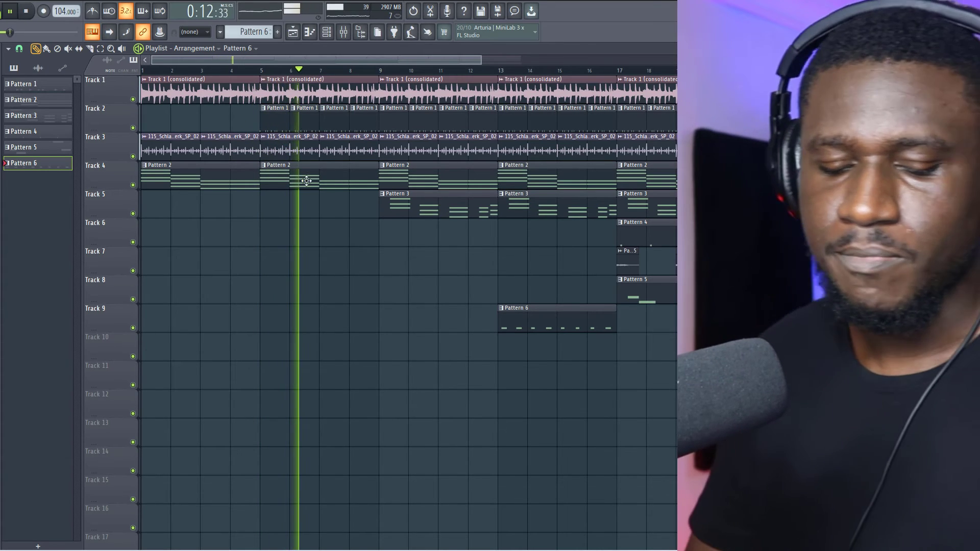
Open the Track 1 (consolidated) clip's sample settings, check the mixer, and return to the clips in the playlist
scroll(331, 190, "down", 2)
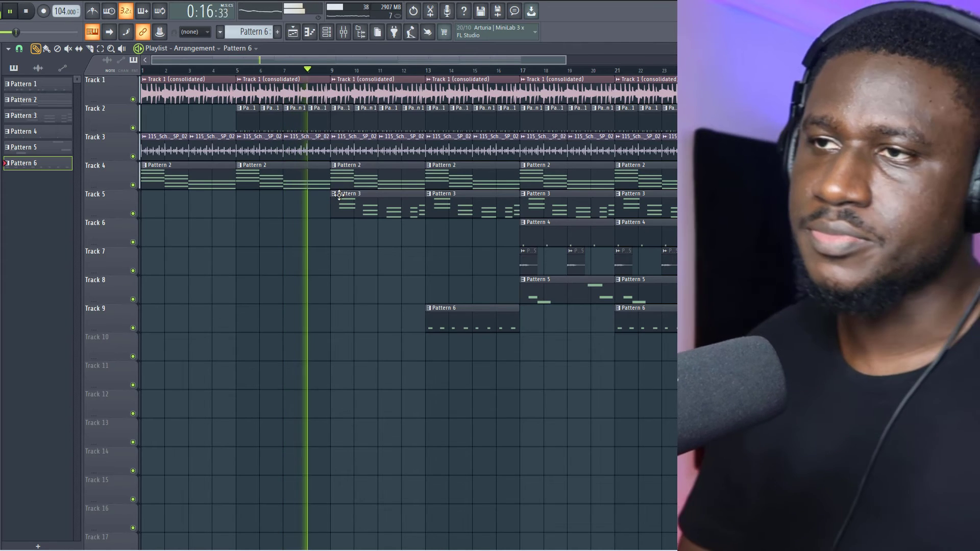
double_click(359, 87)
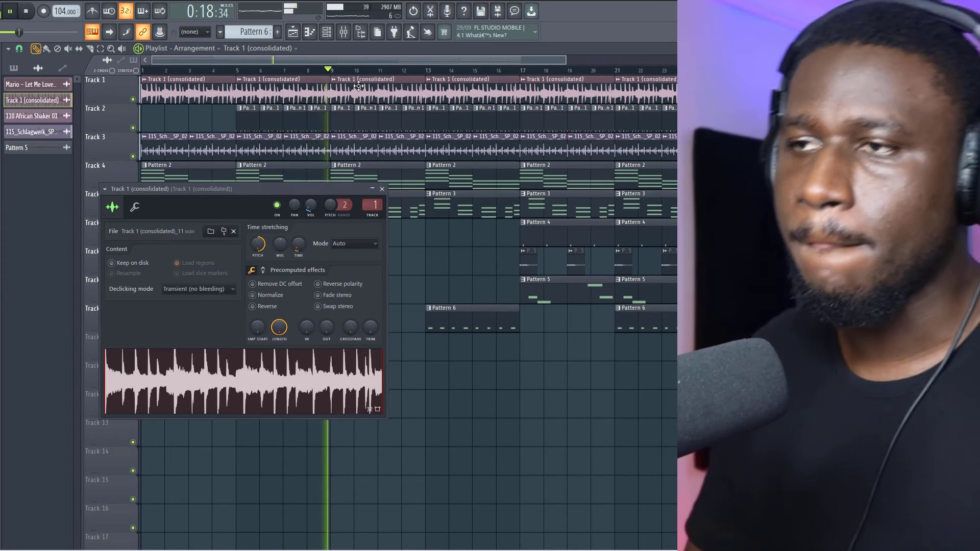
left_click(343, 32)
key("F5")
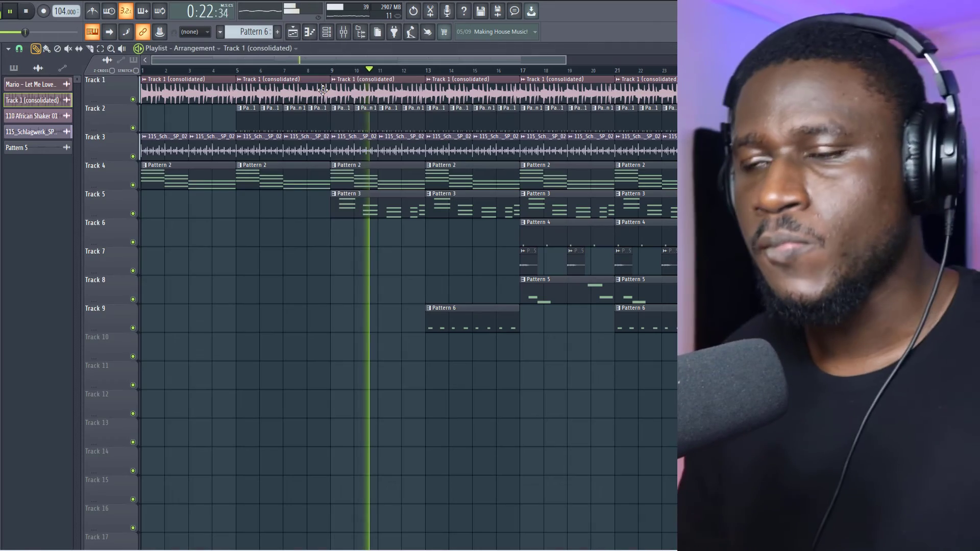
double_click(323, 90)
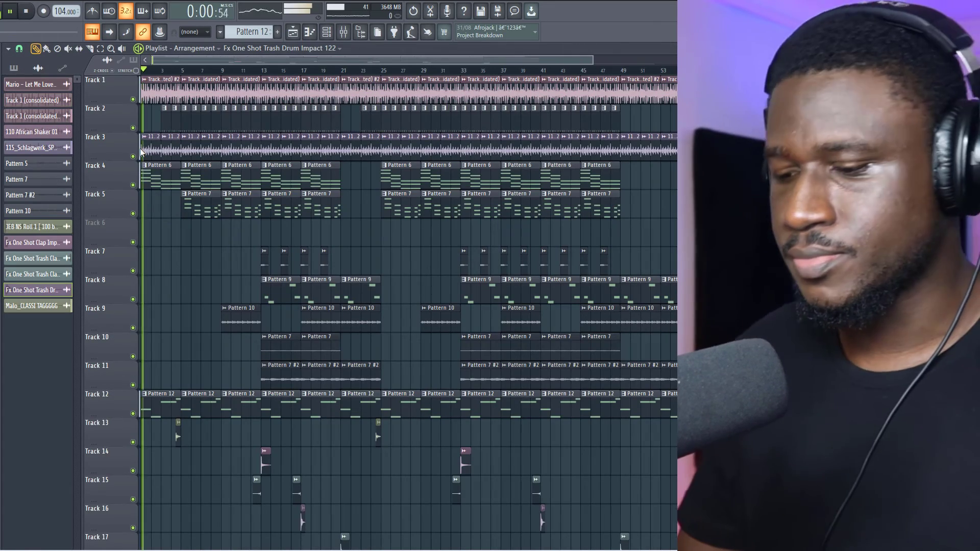
Play the full arrangement from the beginning
key("space")
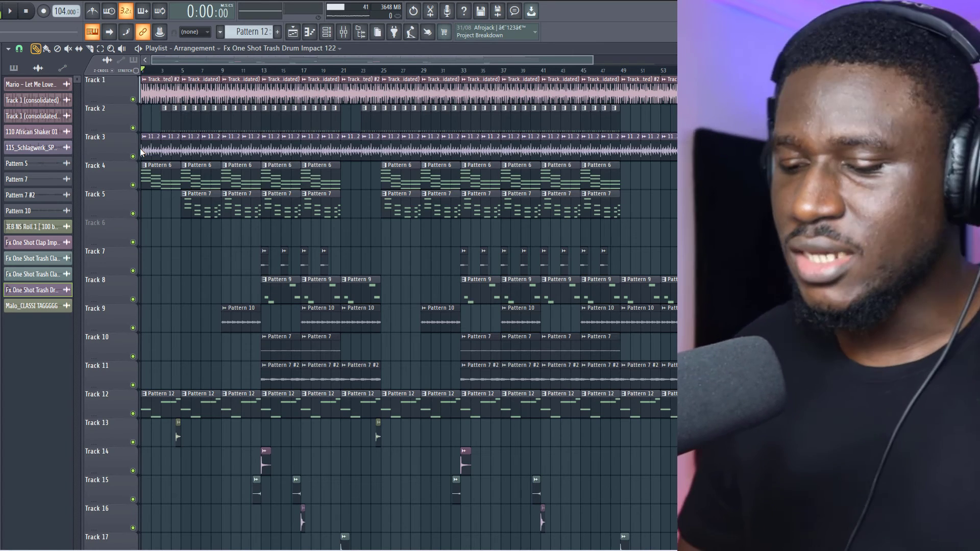
key("space")
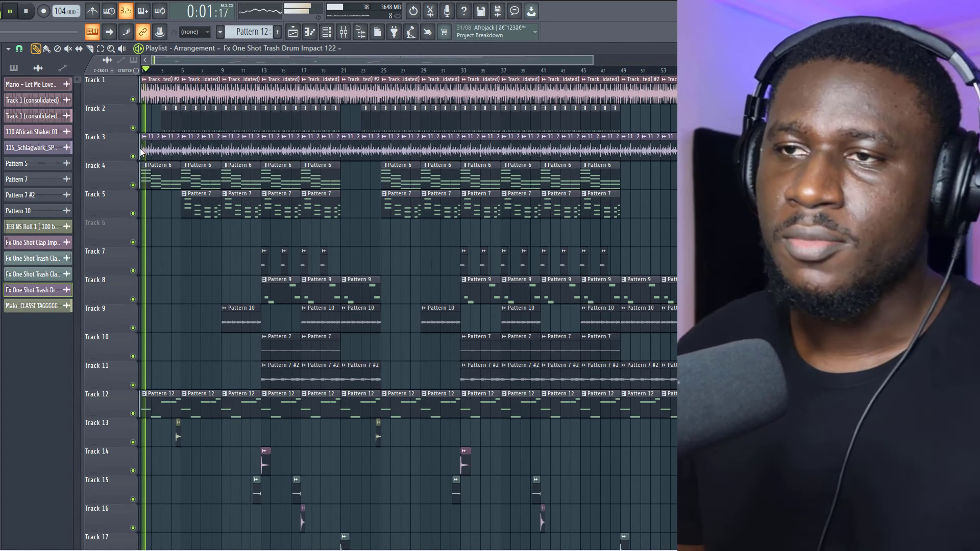